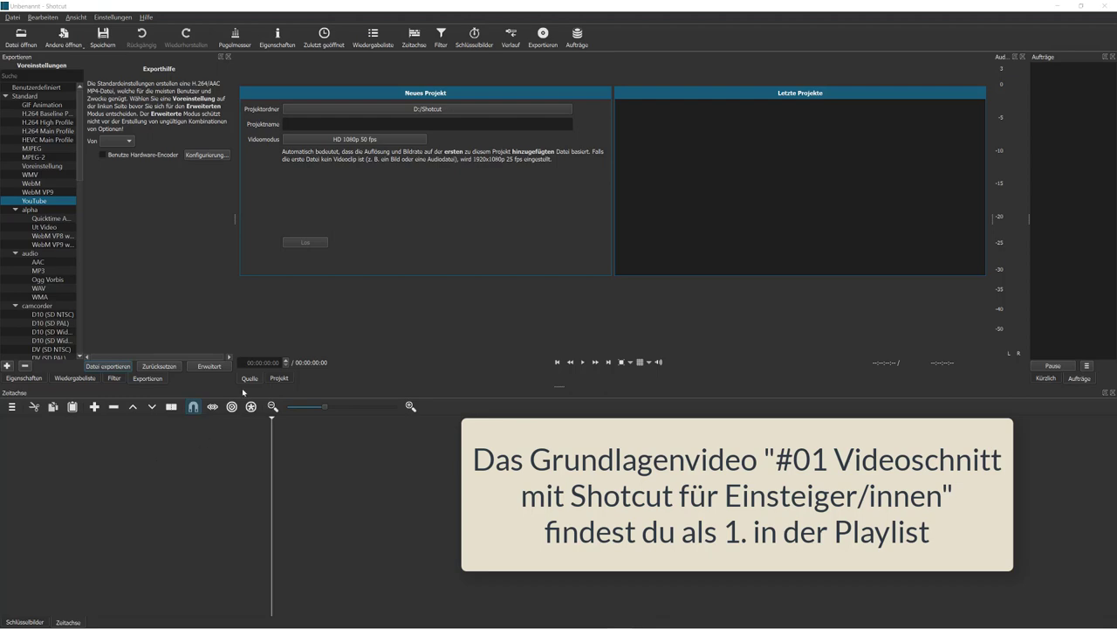
# Step: Create a new project named 09
pyautogui.click(302, 124)
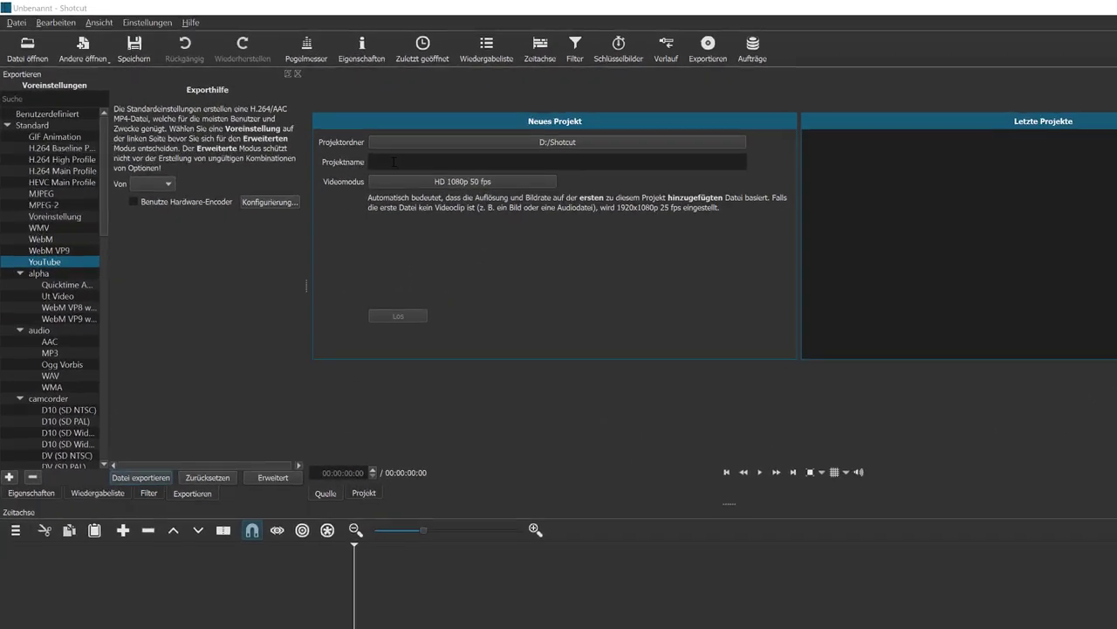
pyautogui.write('09')
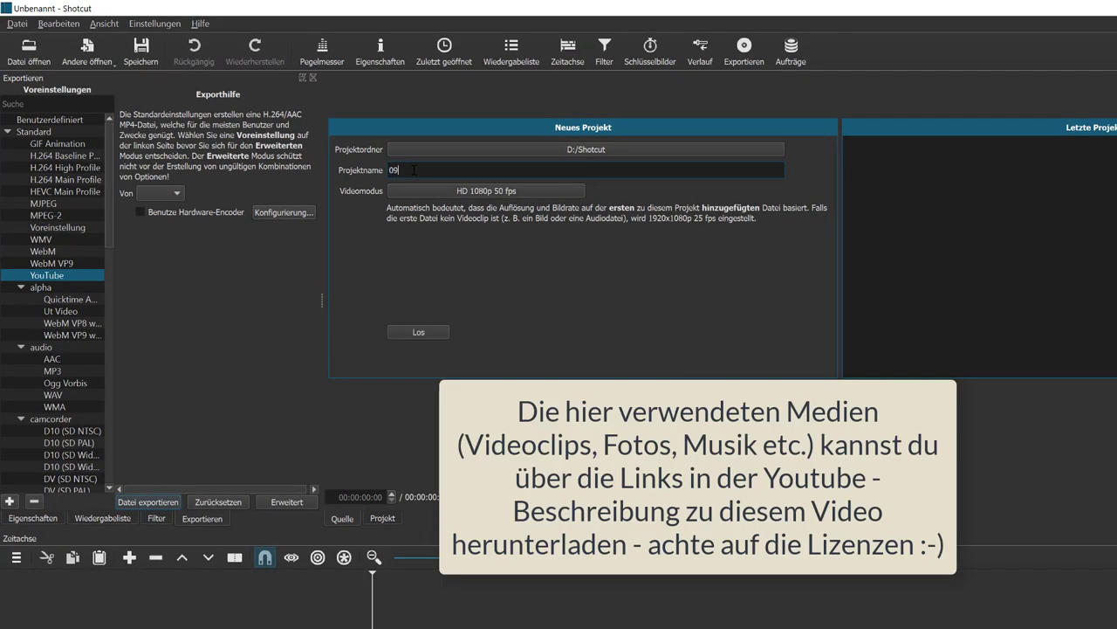
pyautogui.click(418, 333)
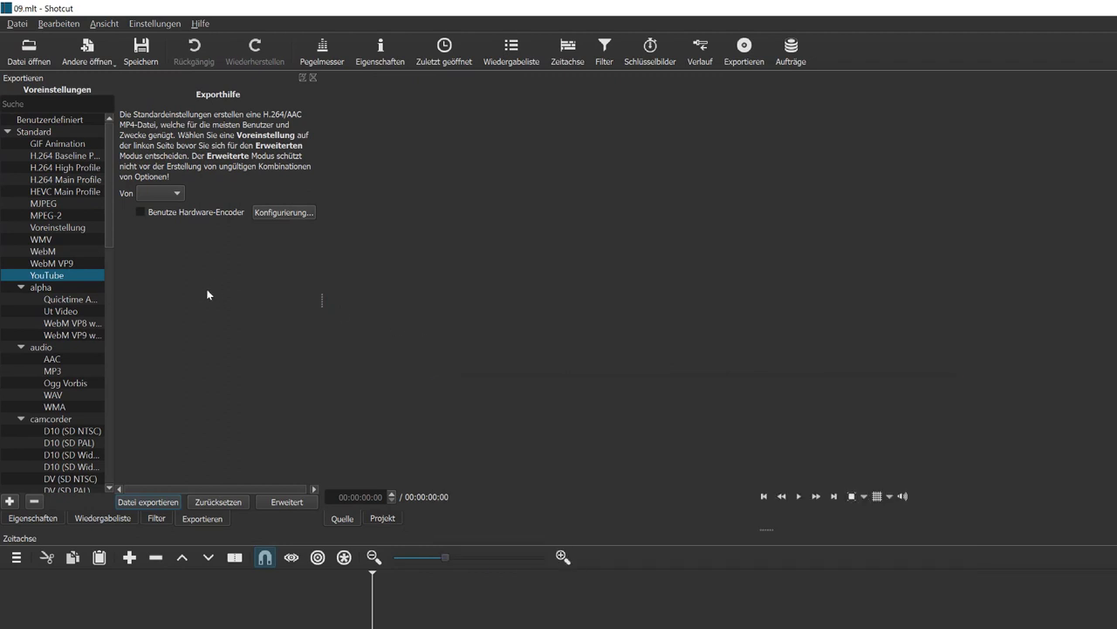
# Step: Import the MP3, both JPG photos and the fireworks MP4 from the 09/Lernvideo folder into the playlist and pause the playback
pyautogui.click(29, 50)
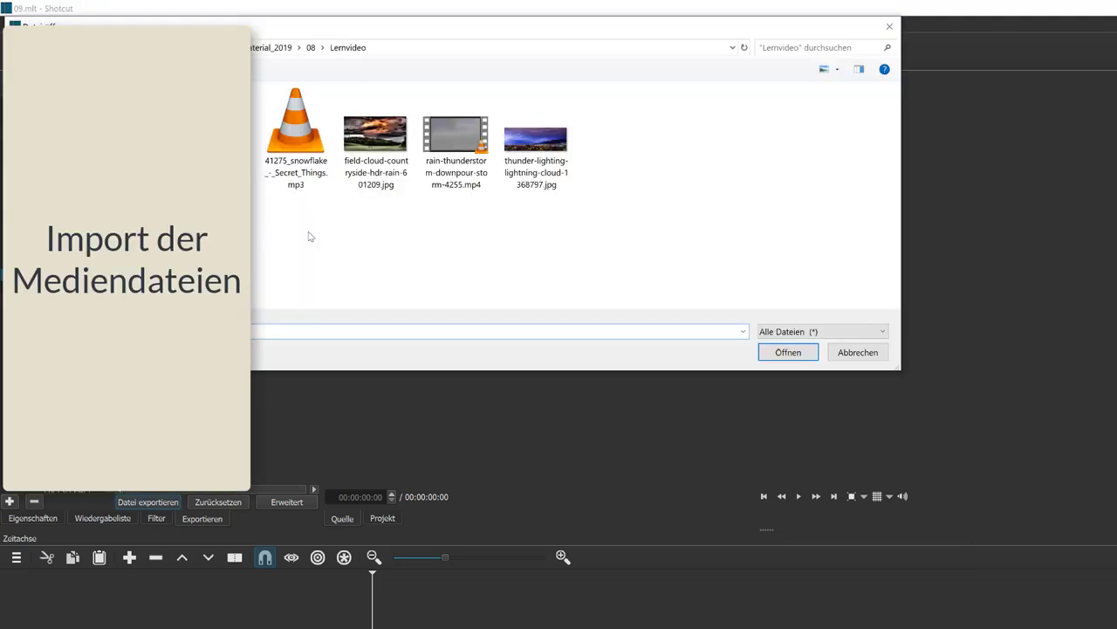
pyautogui.click(288, 48)
pyautogui.doubleClick(278, 231)
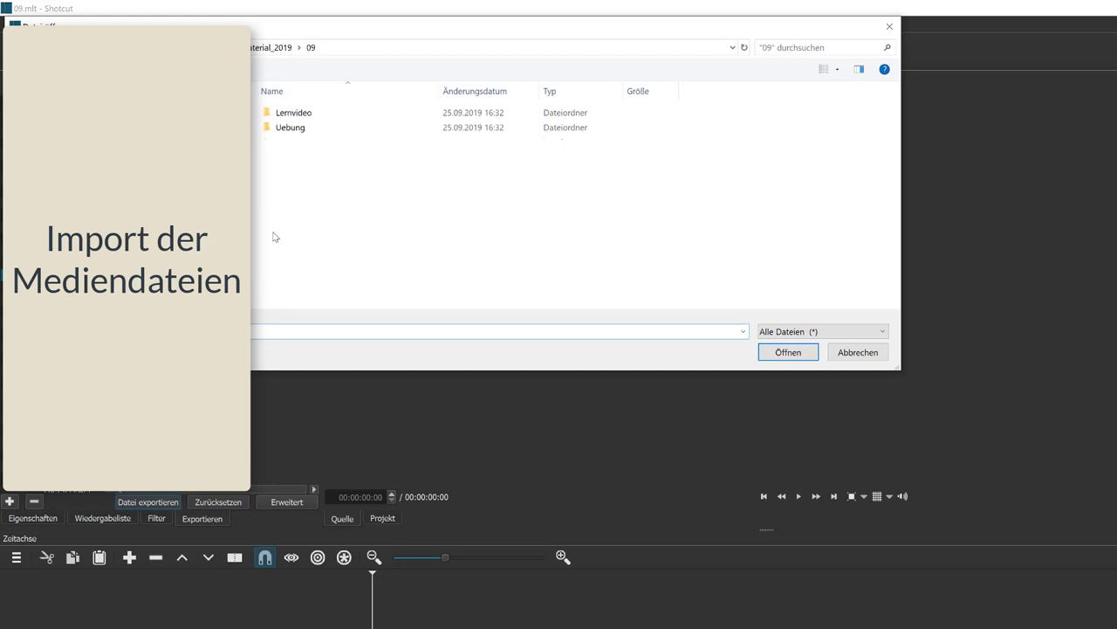
pyautogui.doubleClick(288, 117)
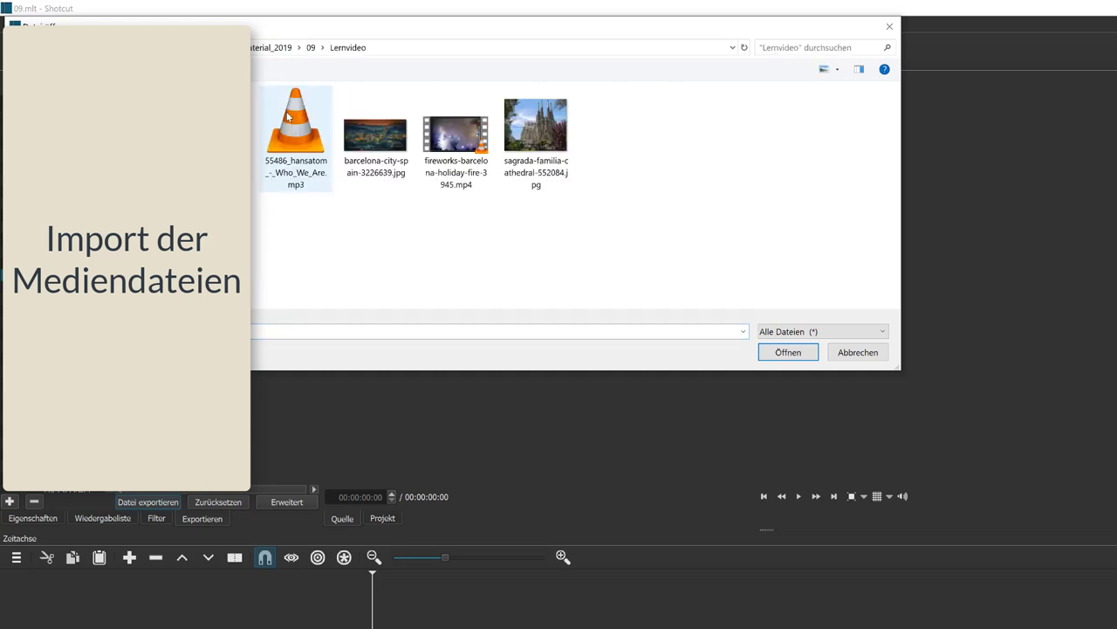
pyautogui.click(292, 131)
pyautogui.keyDown('shift'); pyautogui.click(519, 142); pyautogui.keyUp('shift')
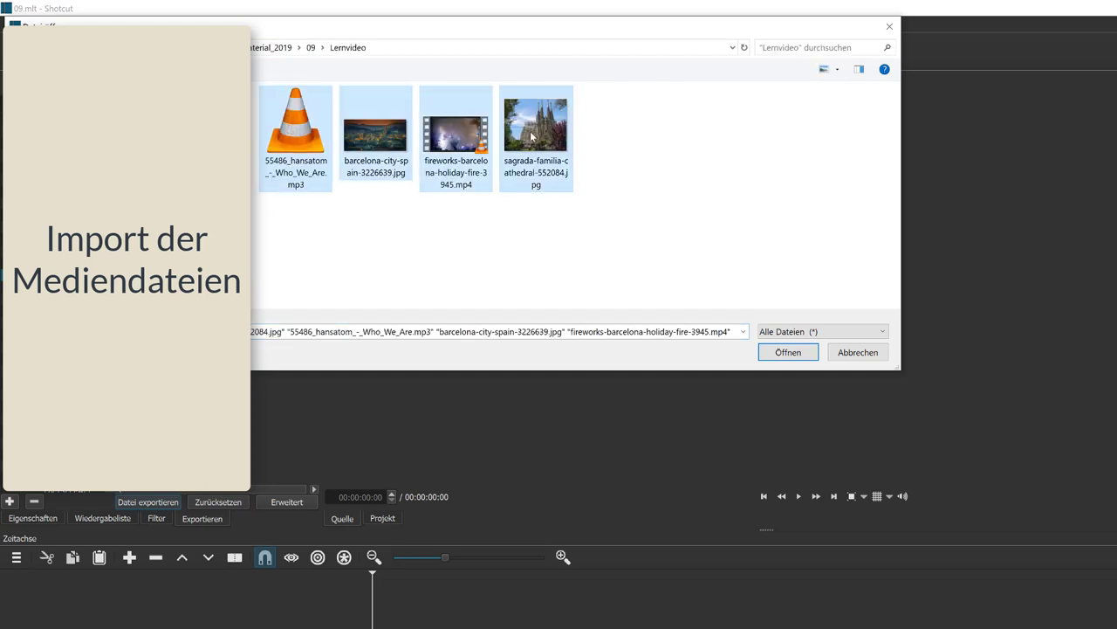
pyautogui.click(788, 353)
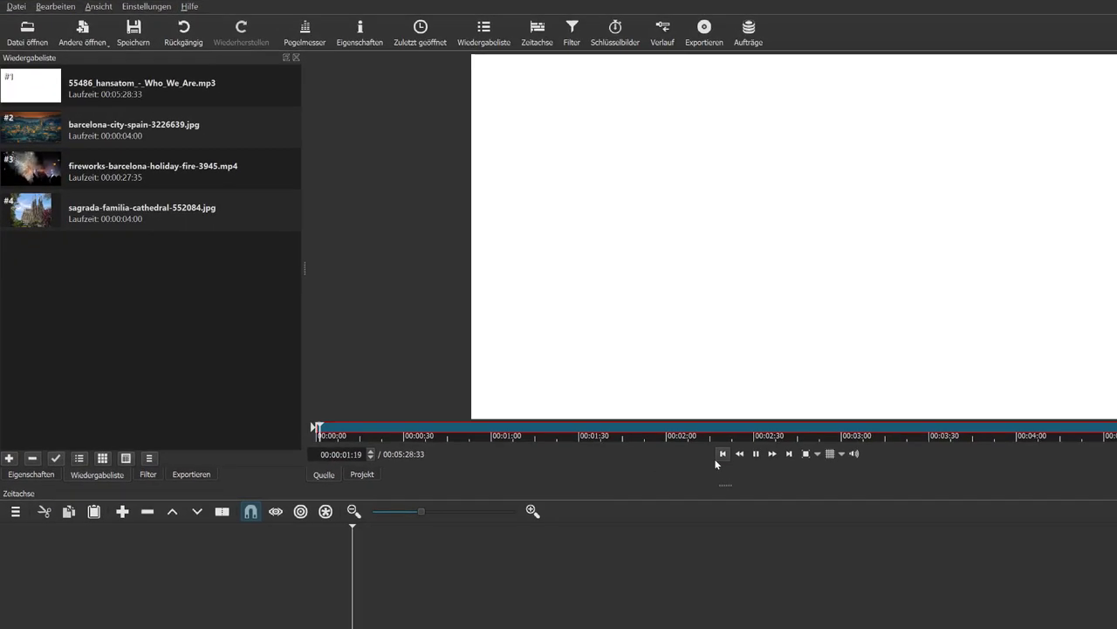
pyautogui.click(756, 453)
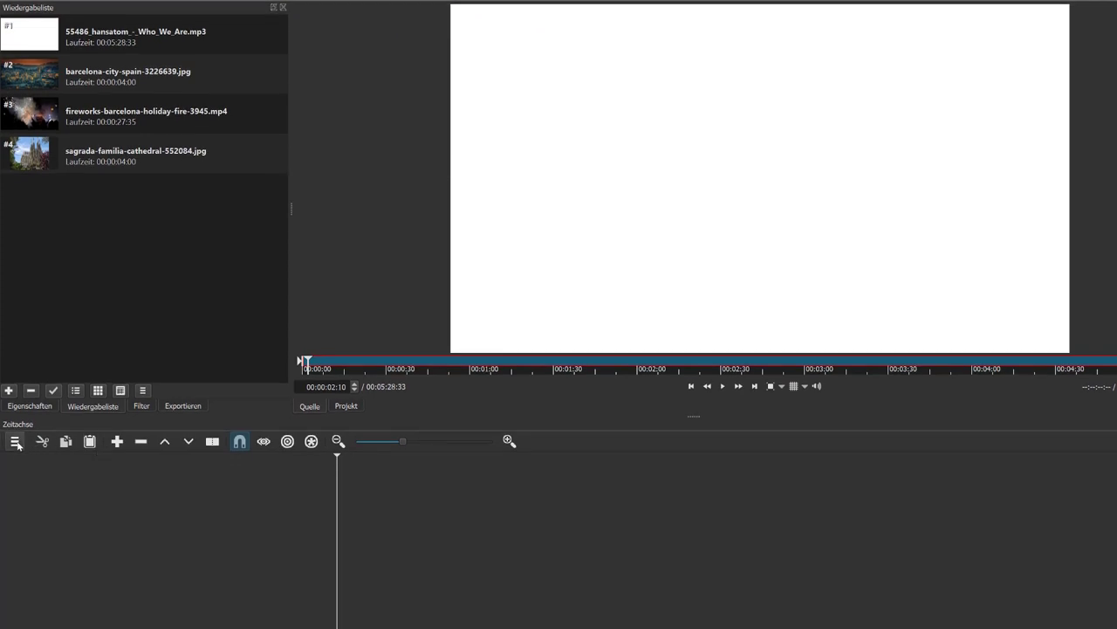
# Step: Add one audio track and two video tracks to the timeline
pyautogui.click(17, 443)
pyautogui.click(42, 454)
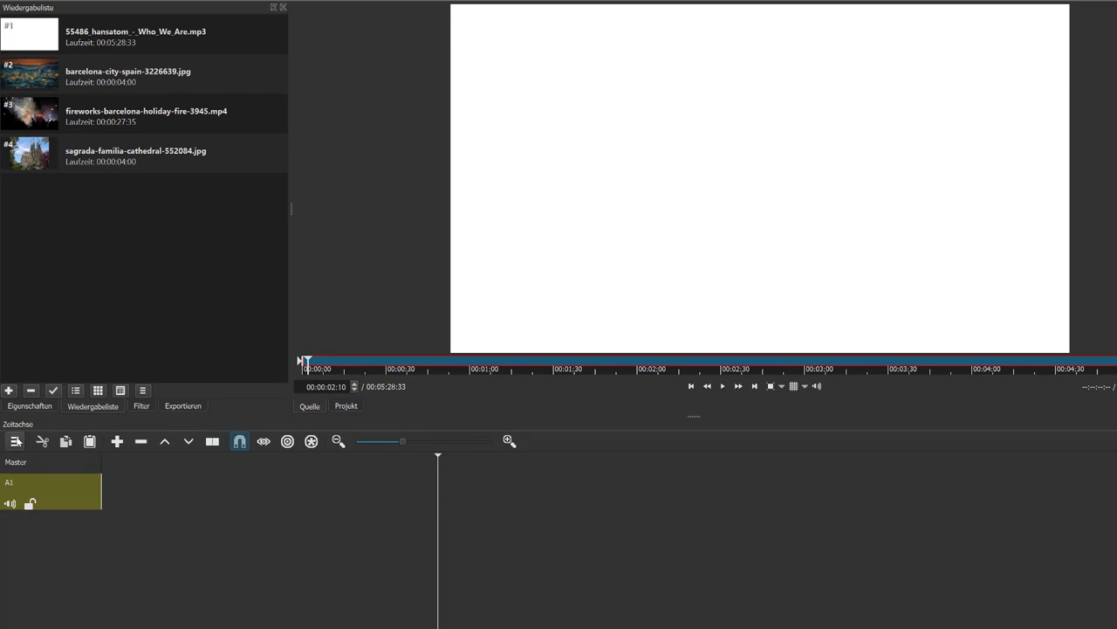
pyautogui.click(16, 444)
pyautogui.click(52, 465)
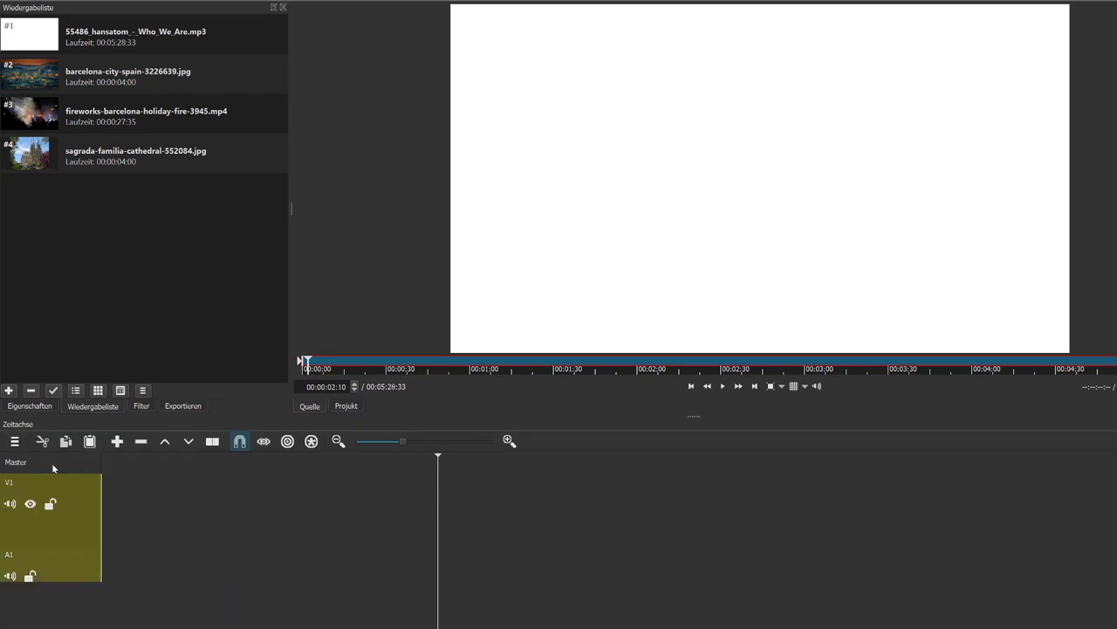
pyautogui.click(14, 442)
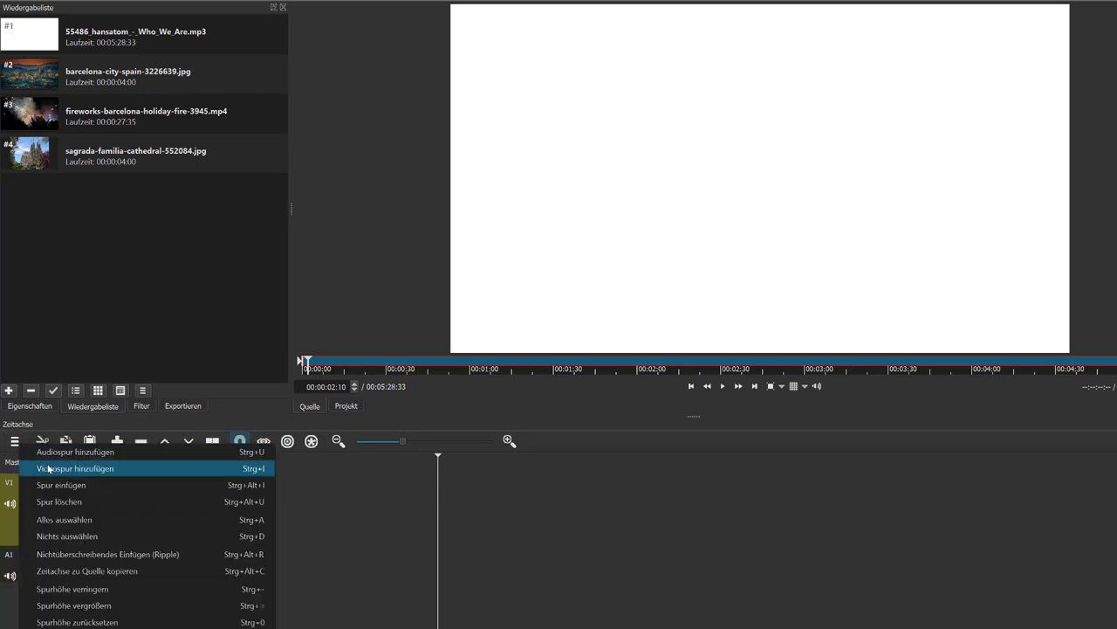
pyautogui.click(48, 469)
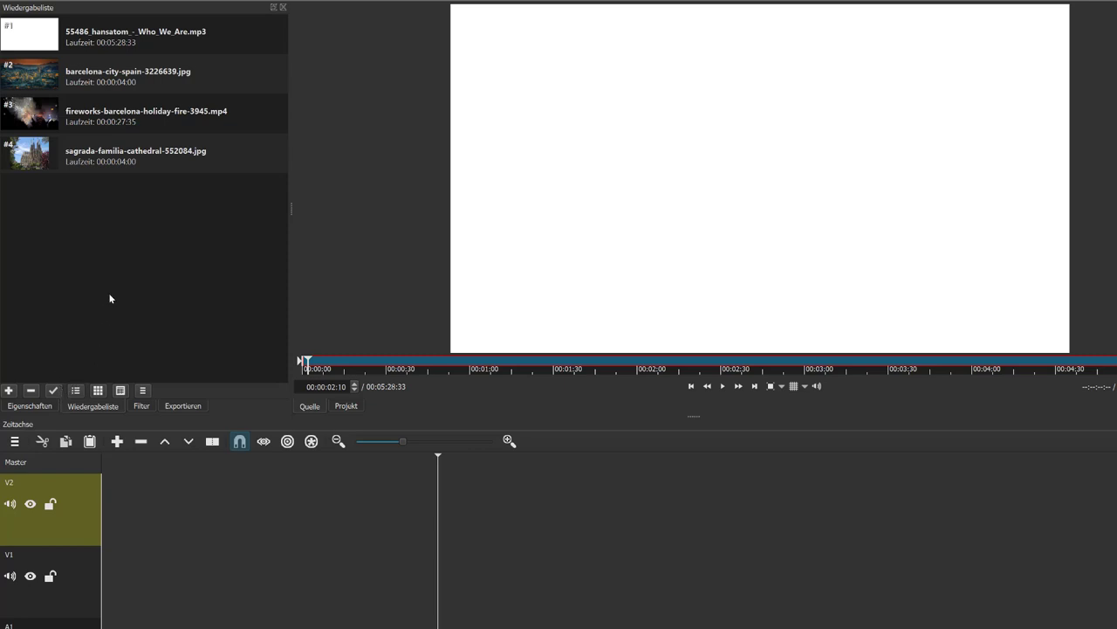
# Step: Place the MP3 at the start of track A1 and the Sagrada Familia photo at the start of track V2
pyautogui.moveTo(26, 35); pyautogui.dragTo(103, 610)
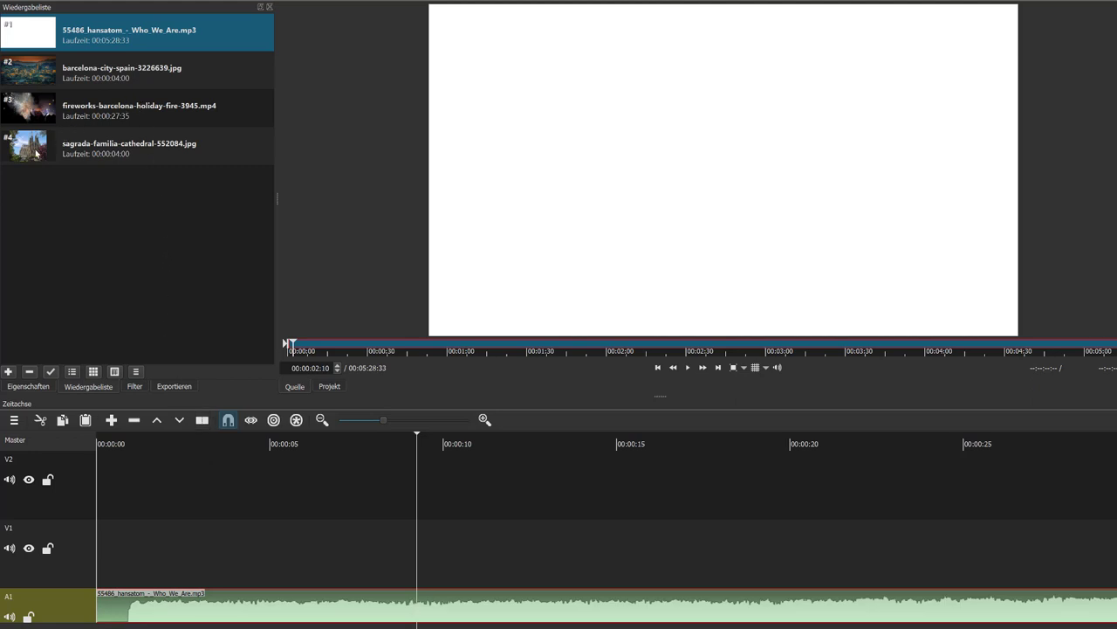
pyautogui.moveTo(25, 145); pyautogui.dragTo(103, 479)
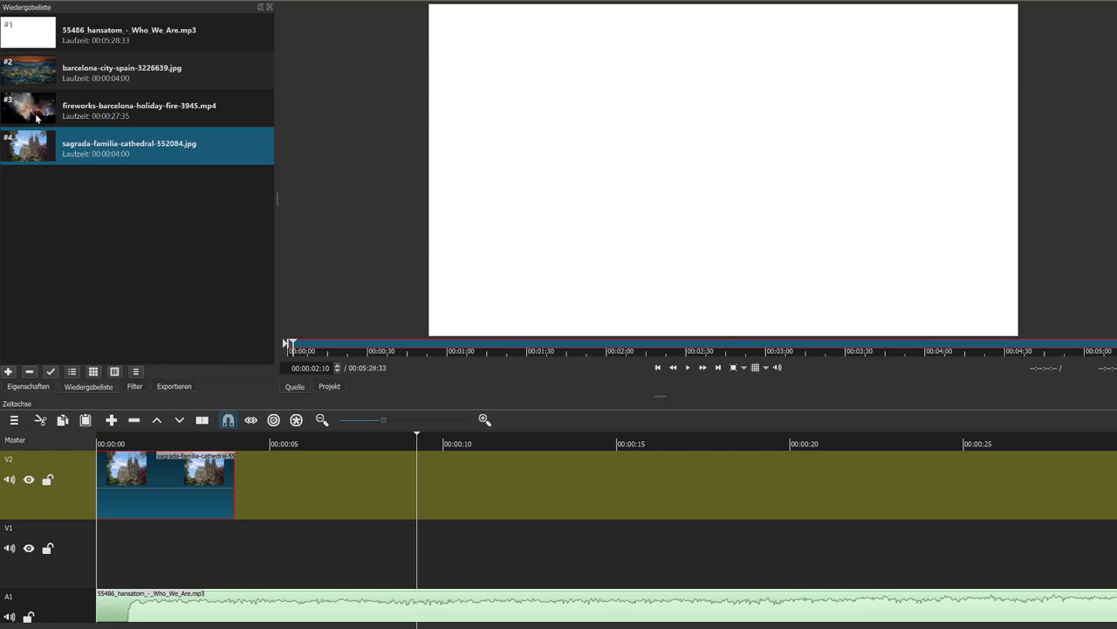
# Step: Place the Barcelona city photo on V2 at about 12 seconds and the fireworks video on V1 at about 2 seconds
pyautogui.moveTo(31, 68); pyautogui.dragTo(535, 483)
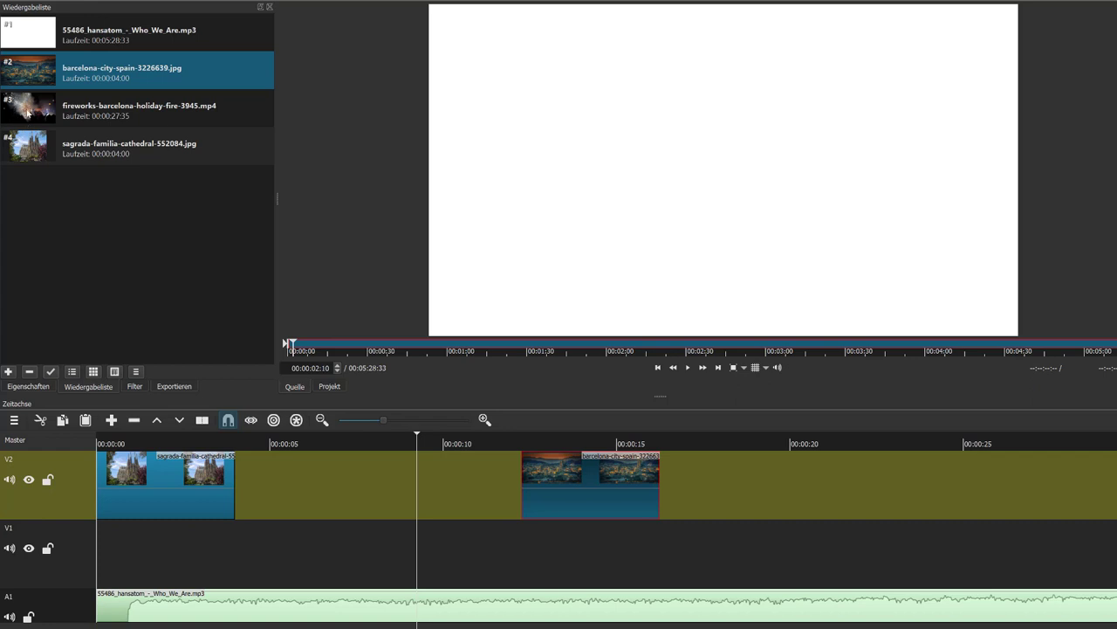
pyautogui.moveTo(27, 112); pyautogui.dragTo(182, 556)
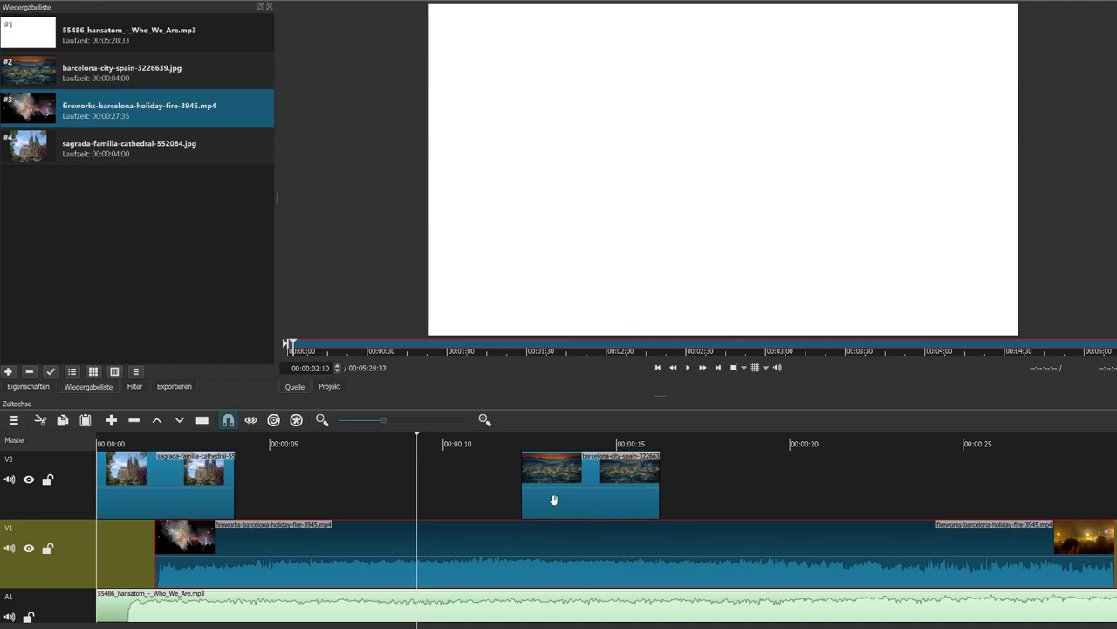
# Step: Mute tracks V2, V1 and A1, and split the Sagrada Familia clip on V2 at 00:00:01:04
pyautogui.click(135, 442)
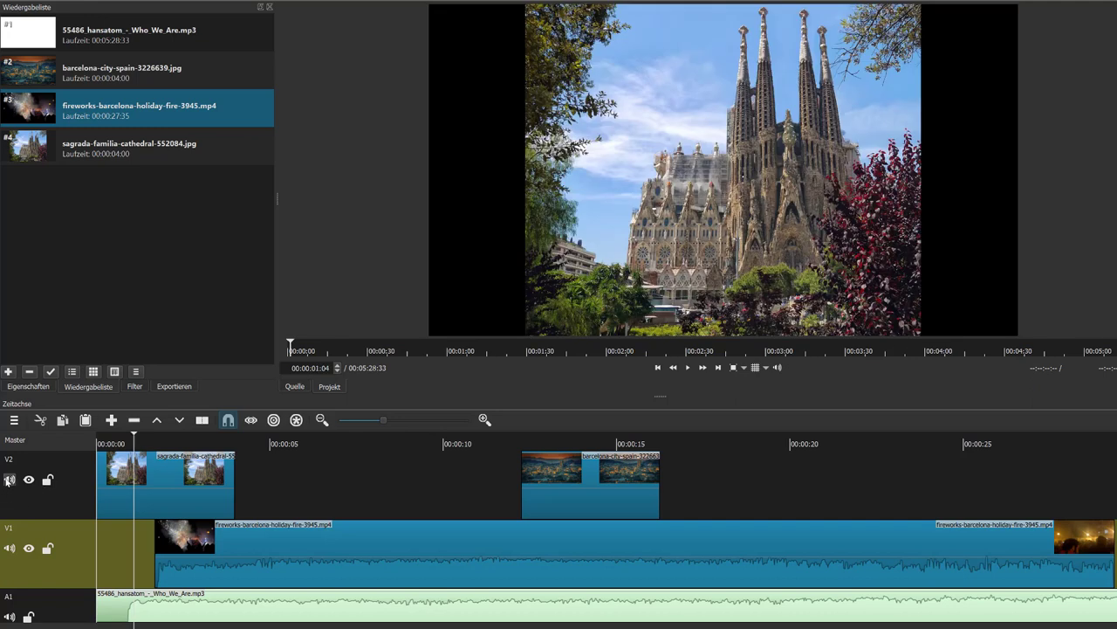
pyautogui.click(9, 480)
pyautogui.click(8, 547)
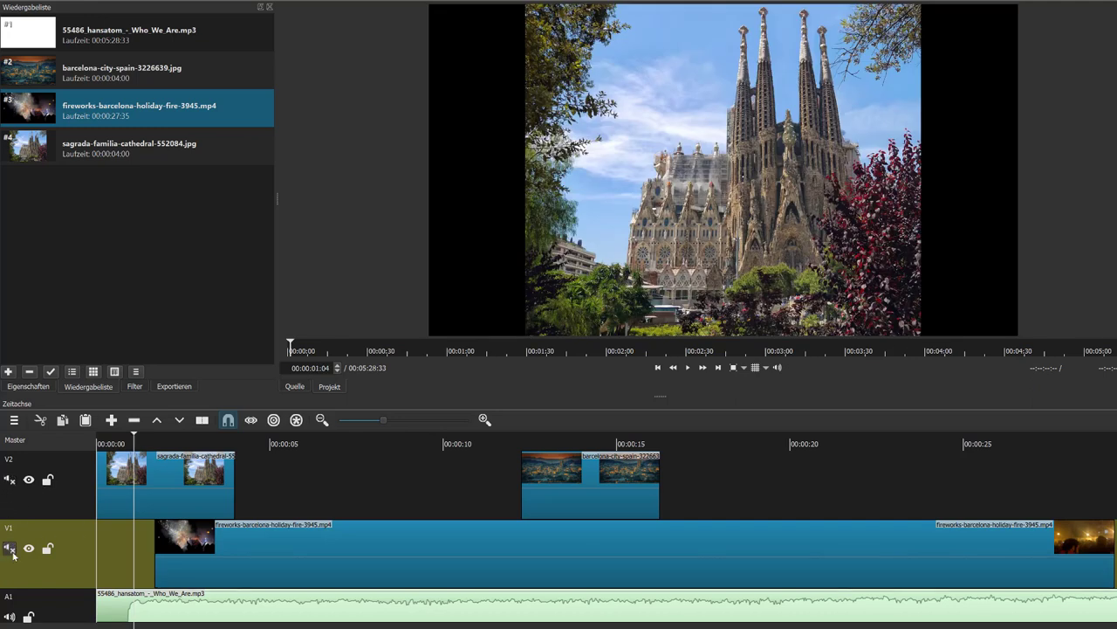
pyautogui.click(8, 616)
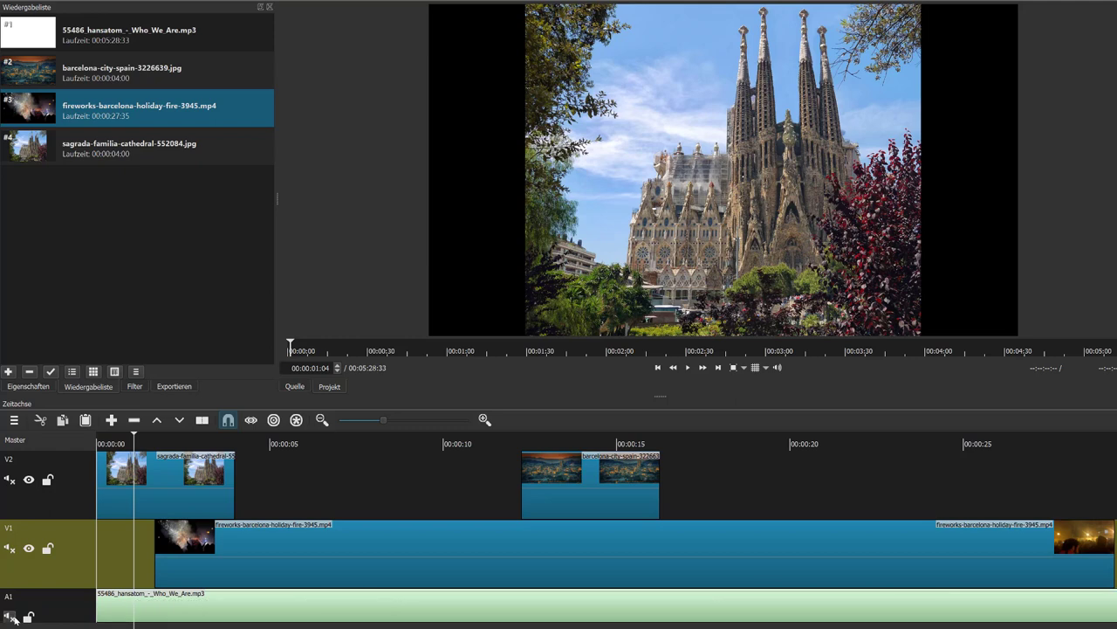
pyautogui.click(148, 501)
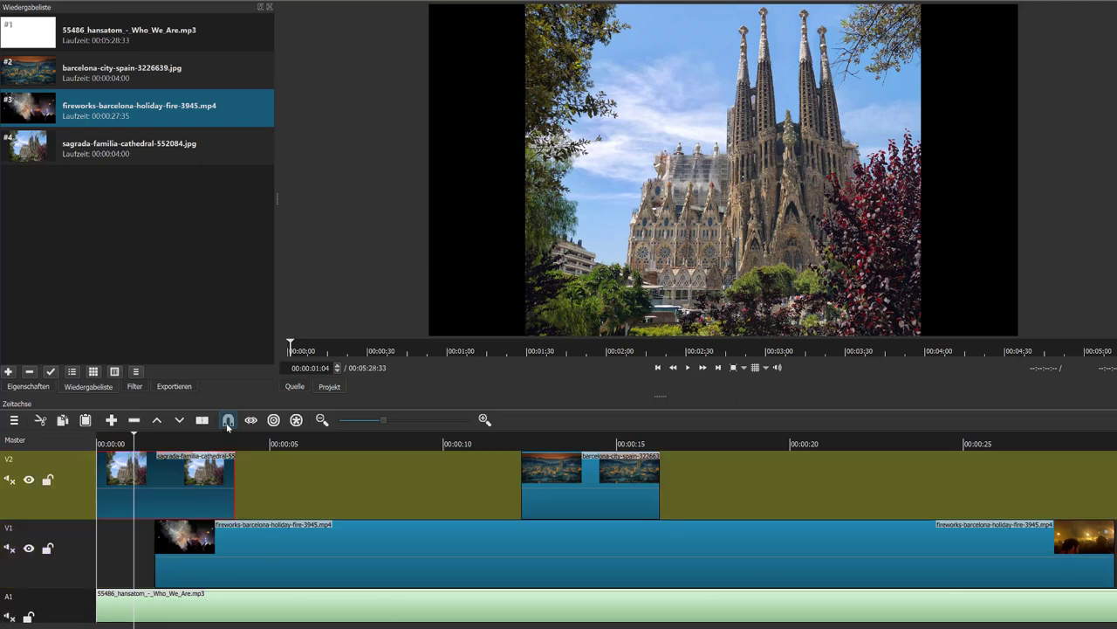
pyautogui.click(201, 420)
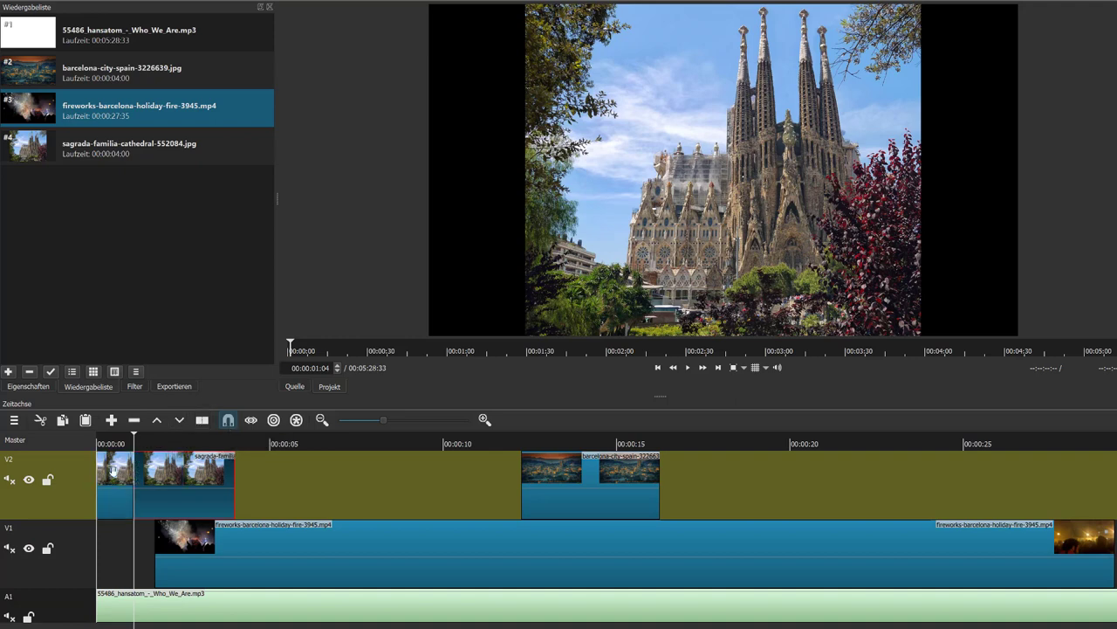
# Step: Add the video filter Text: Einfach to the short first part of the Sagrada Familia clip
pyautogui.click(120, 445)
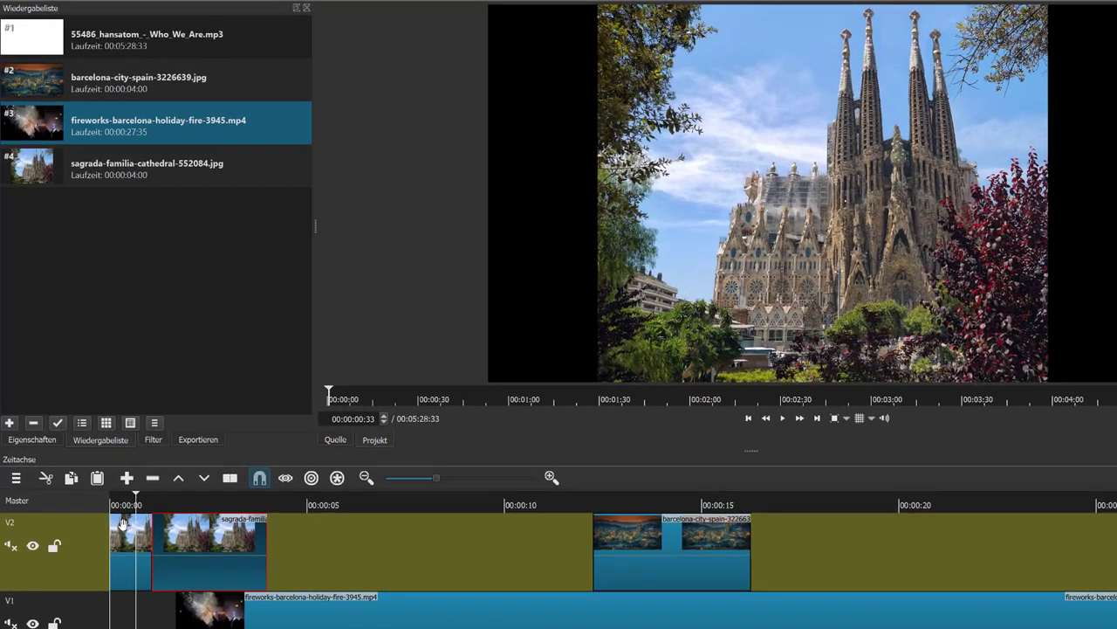
pyautogui.click(123, 522)
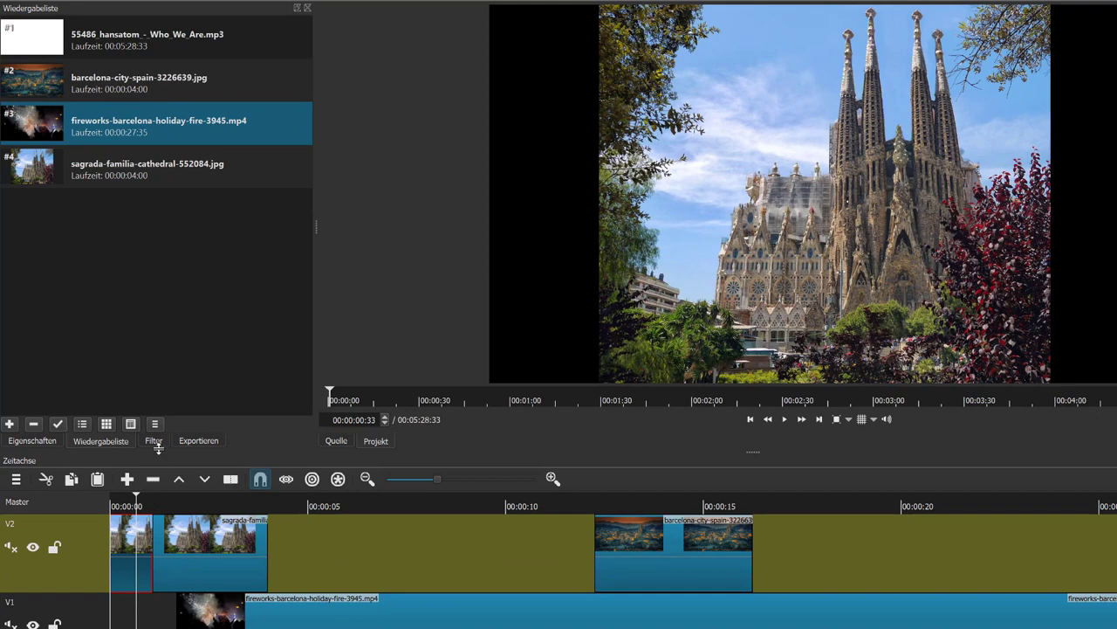
pyautogui.click(154, 441)
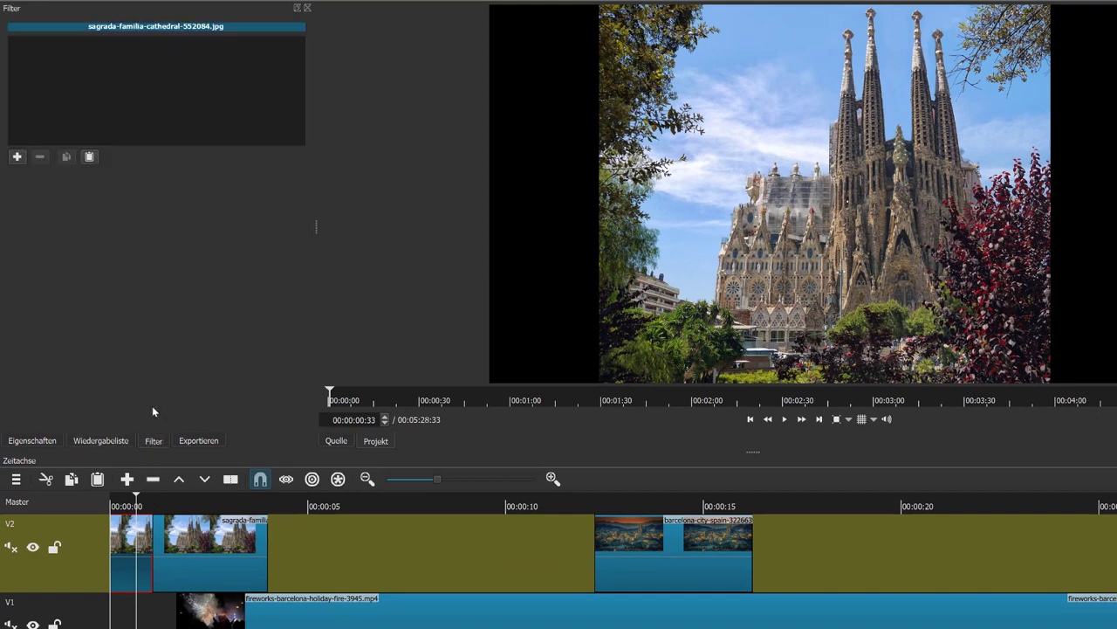
pyautogui.click(17, 156)
pyautogui.scroll(-6, 141, 357)
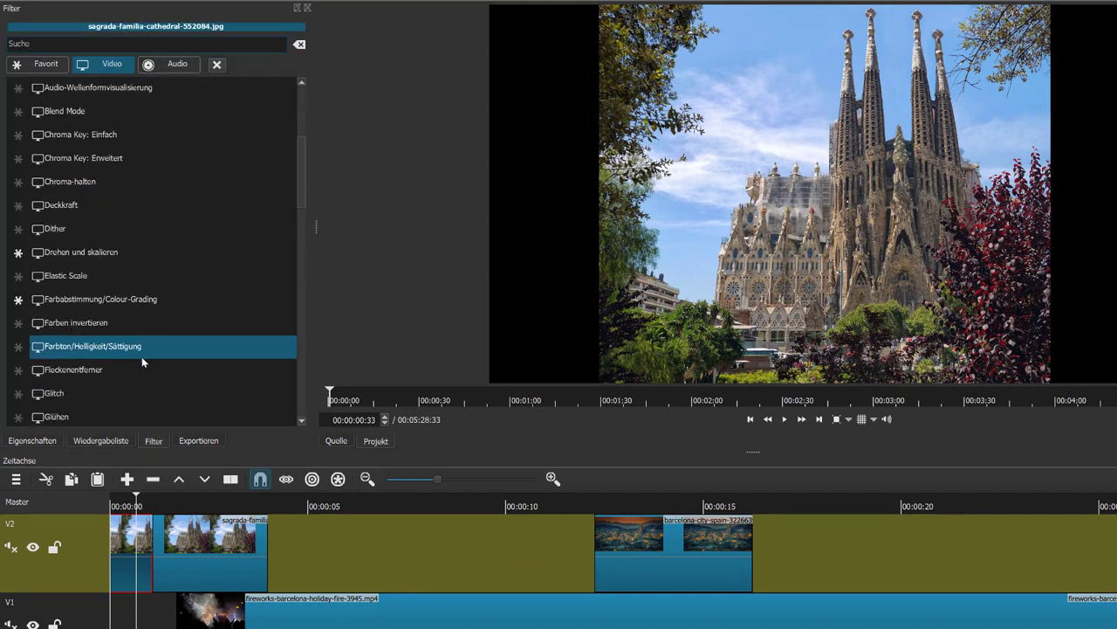
pyautogui.scroll(-10, 141, 356)
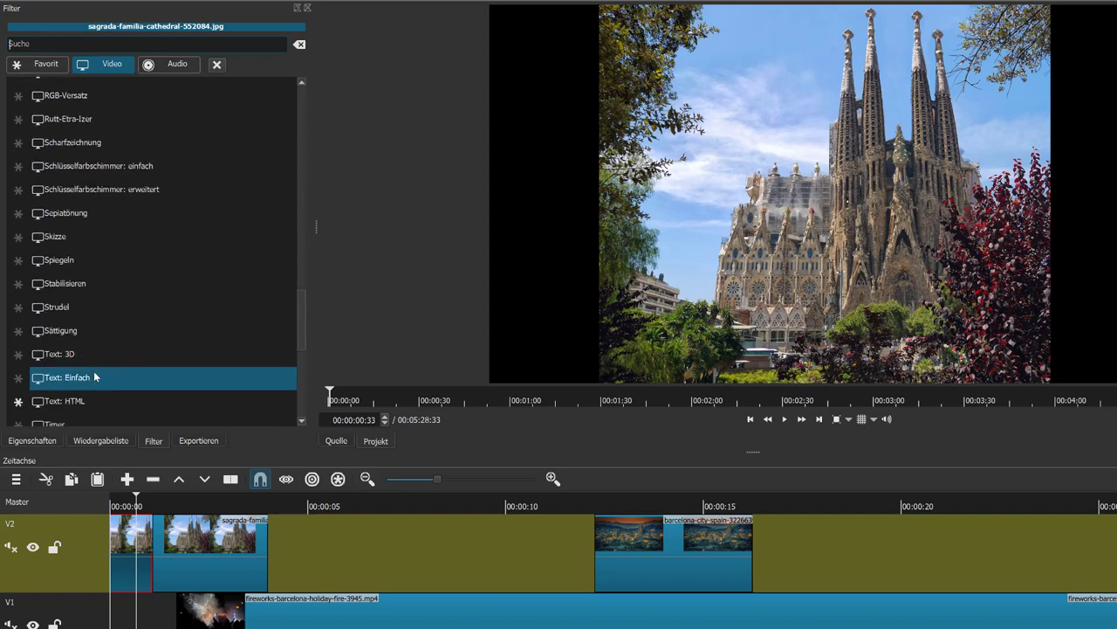
pyautogui.click(96, 376)
# Step: Set the title to "Deckkraft von Clips verändern" with "verändern" on a second line, and fit its frame to 1072 x 783 at position 304, -420
pyautogui.tripleClick(177, 220)
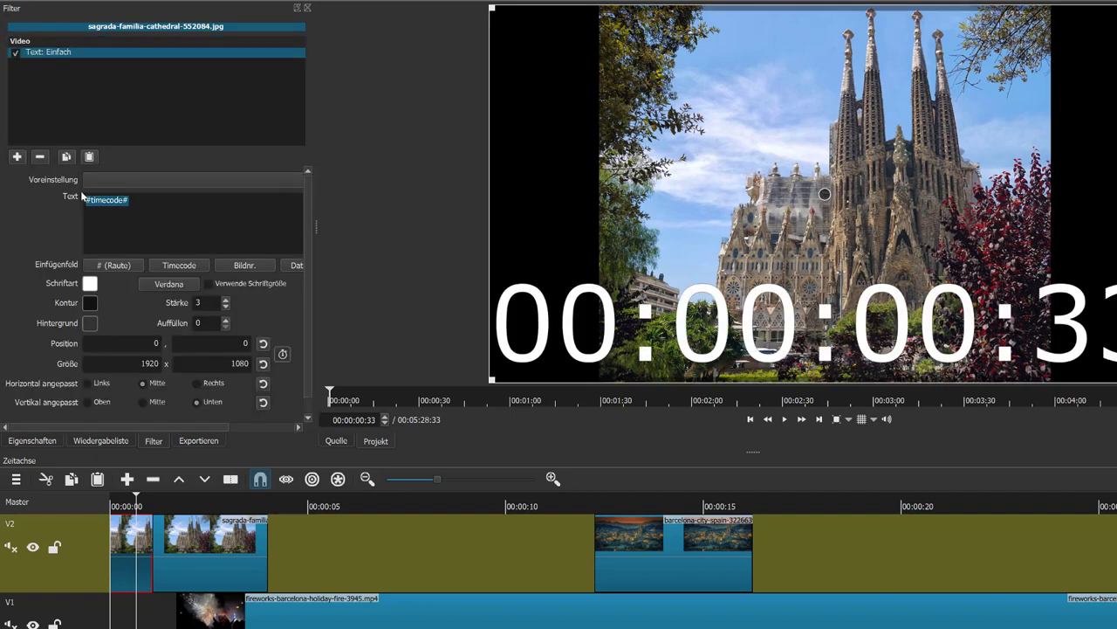
pyautogui.write('Deckkraft von Clips verändern')
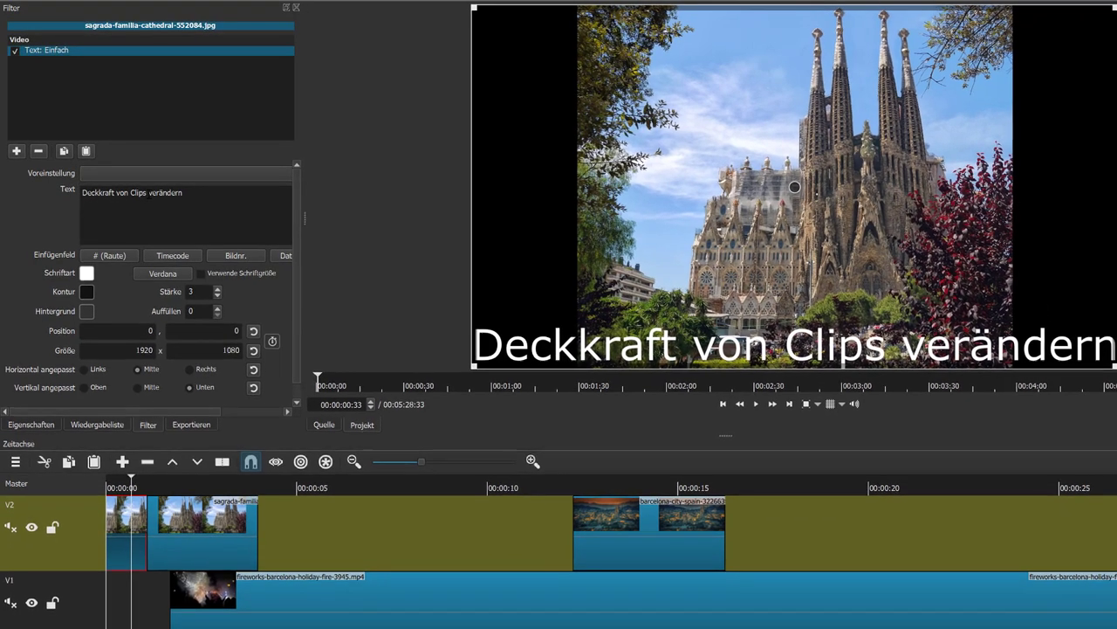
pyautogui.click(148, 193)
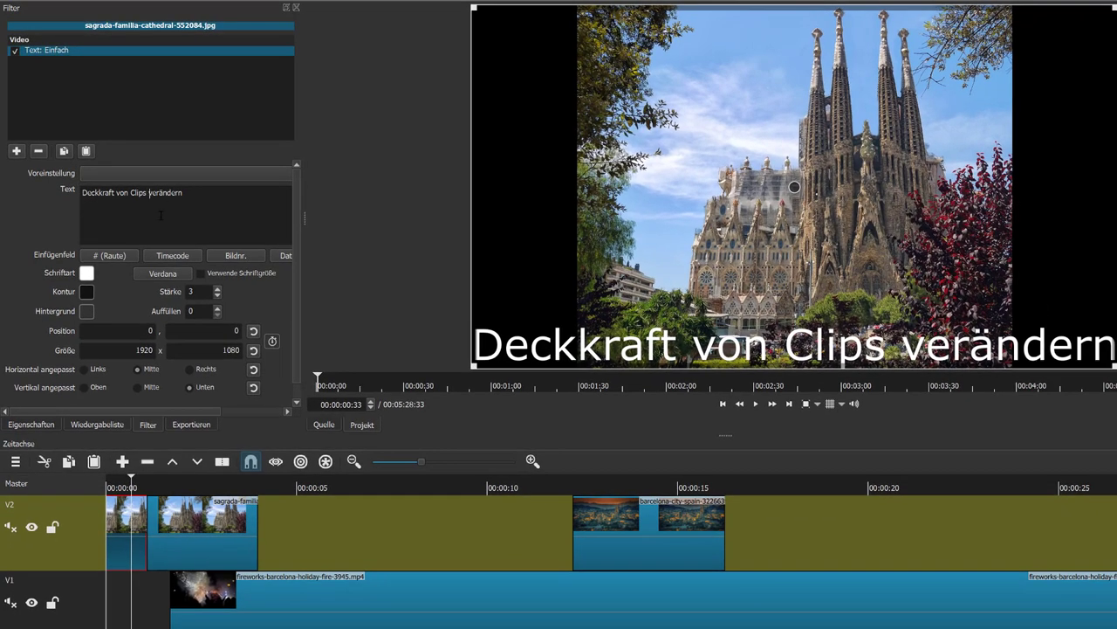
pyautogui.press('Return')
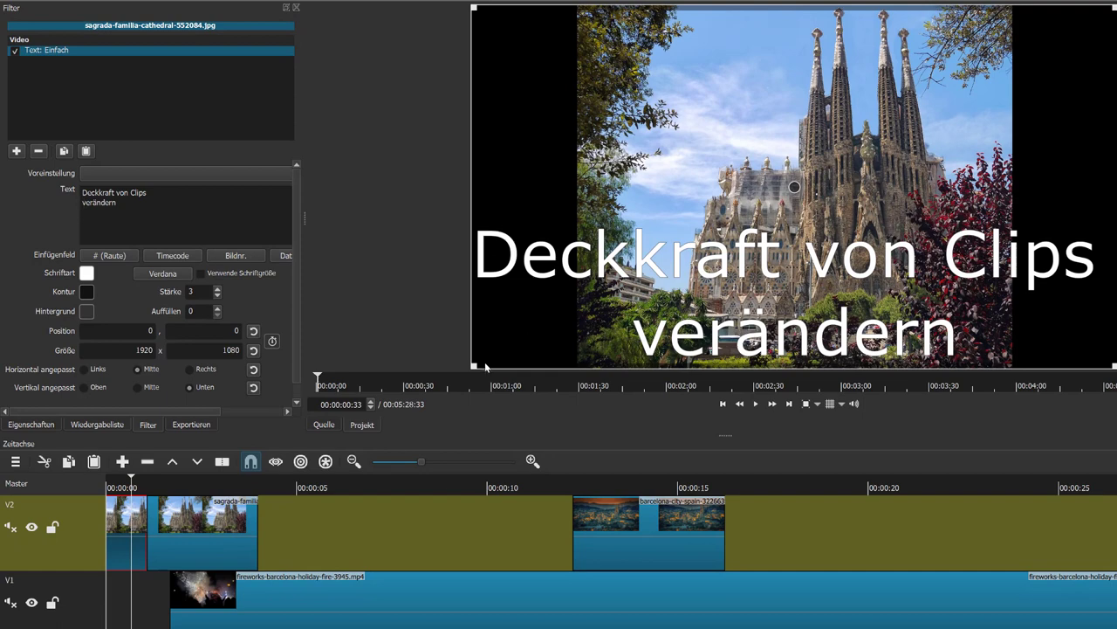
pyautogui.moveTo(475, 367); pyautogui.dragTo(757, 267)
pyautogui.moveTo(938, 136); pyautogui.dragTo(740, 2)
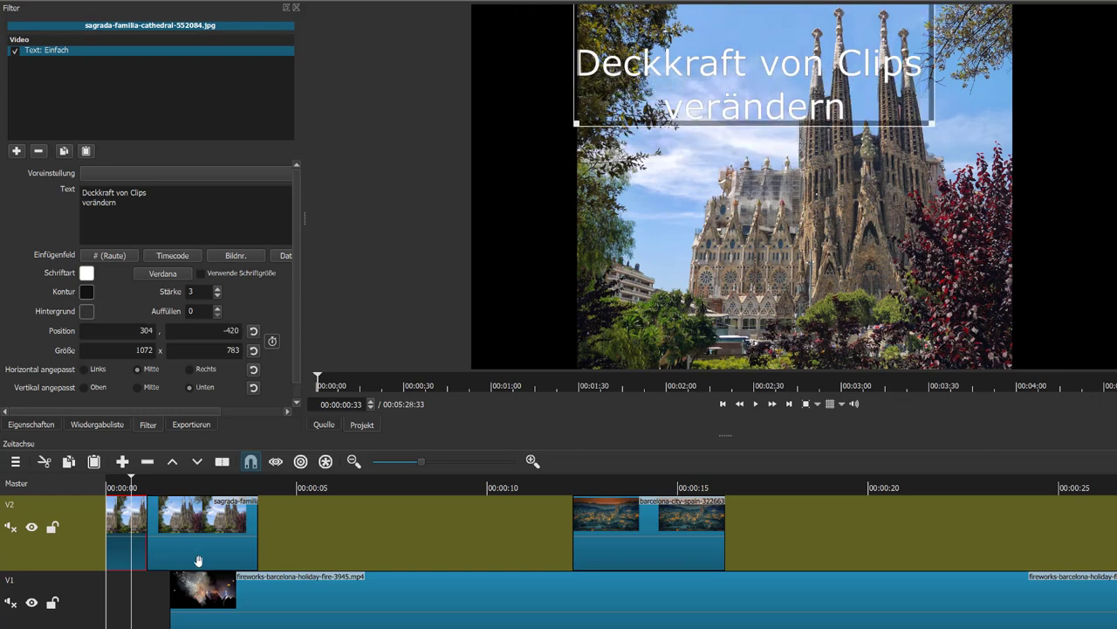
# Step: Move the fireworks clip on V1 to start at the cut in the Sagrada Familia photo, and preview the overlap up to 00:00:03:05
pyautogui.moveTo(312, 603); pyautogui.dragTo(292, 602)
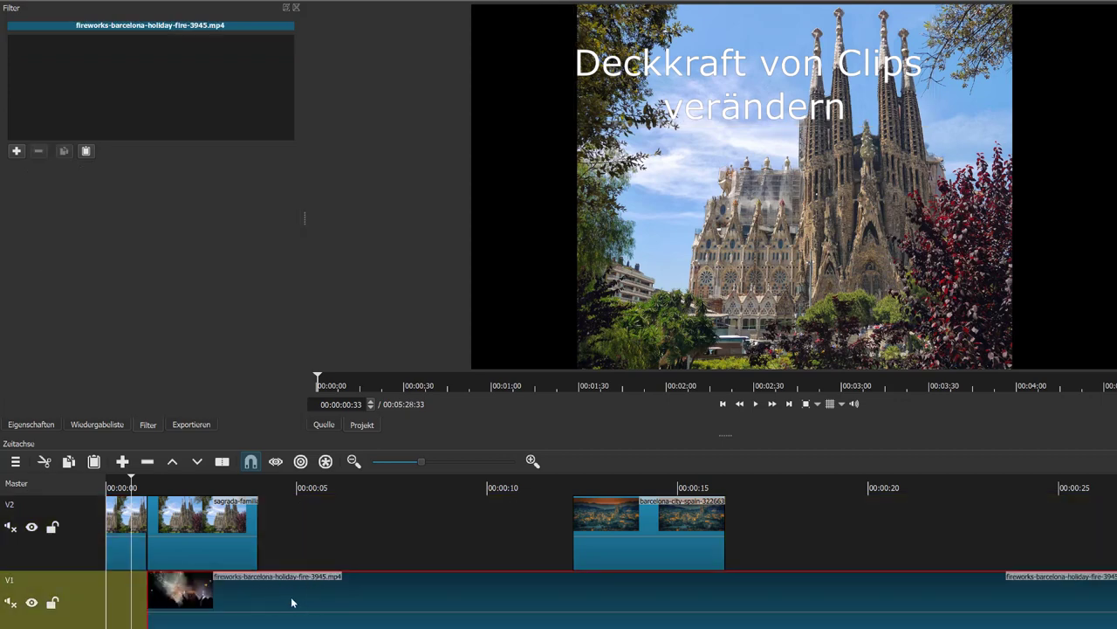
pyautogui.click(183, 483)
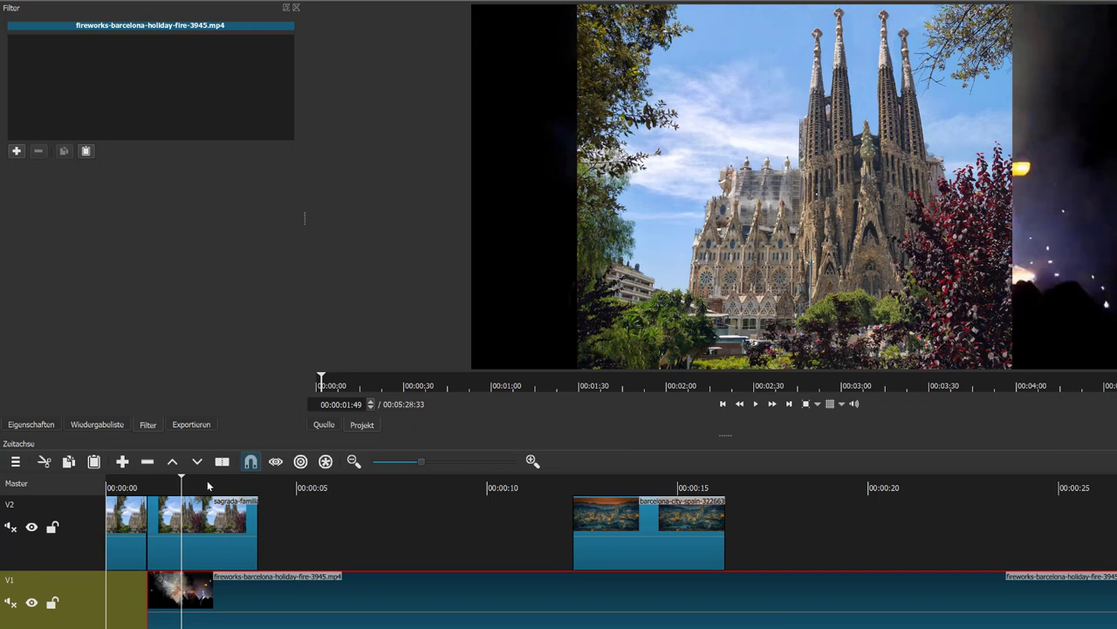
pyautogui.click(208, 483)
pyautogui.click(224, 483)
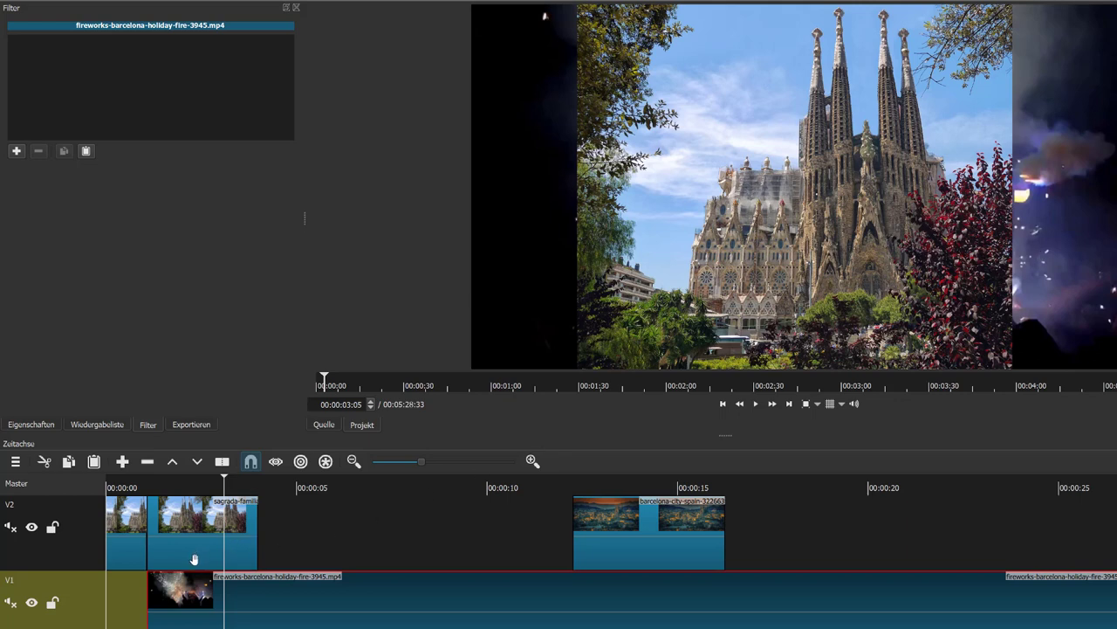
# Step: Add the video filter Deckkraft to the second part of the Sagrada Familia clip on V2
pyautogui.click(176, 483)
pyautogui.click(203, 528)
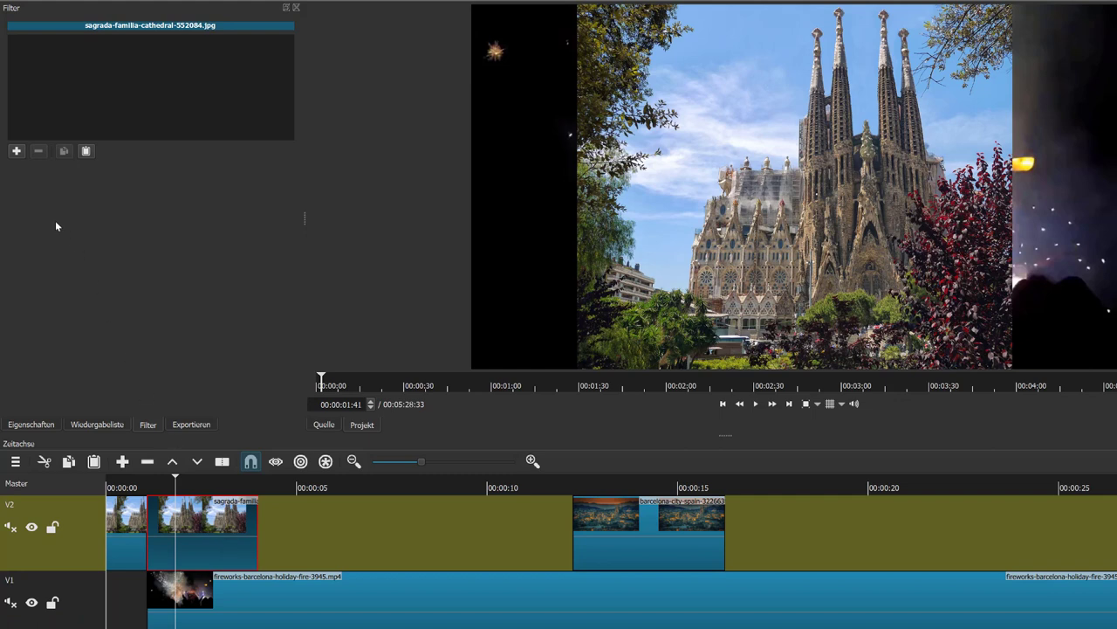
pyautogui.click(16, 151)
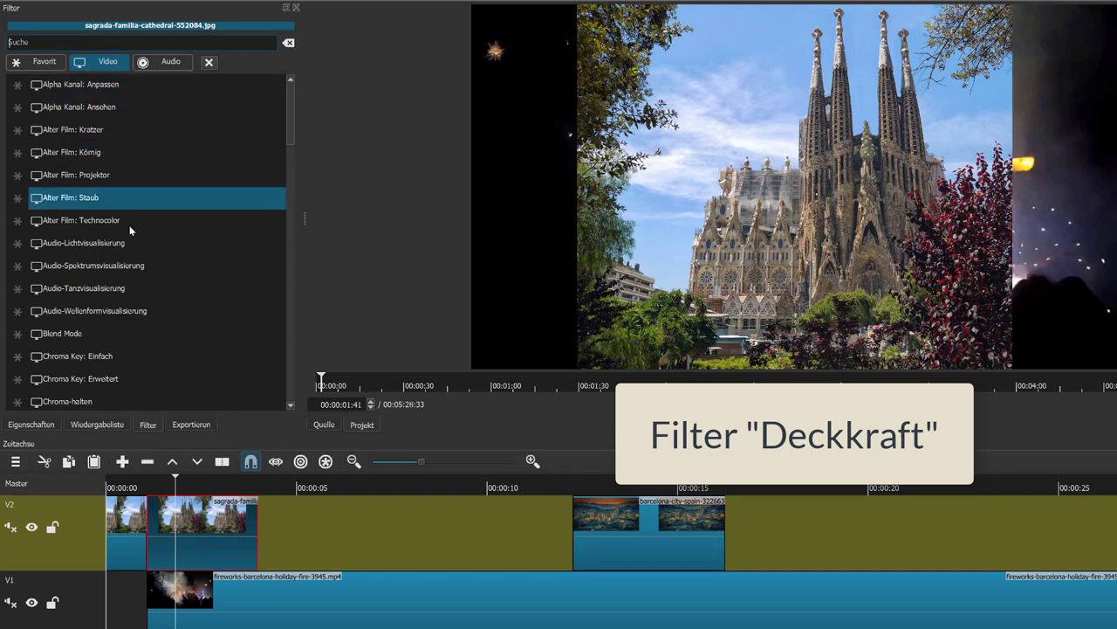
pyautogui.scroll(-2, 131, 245)
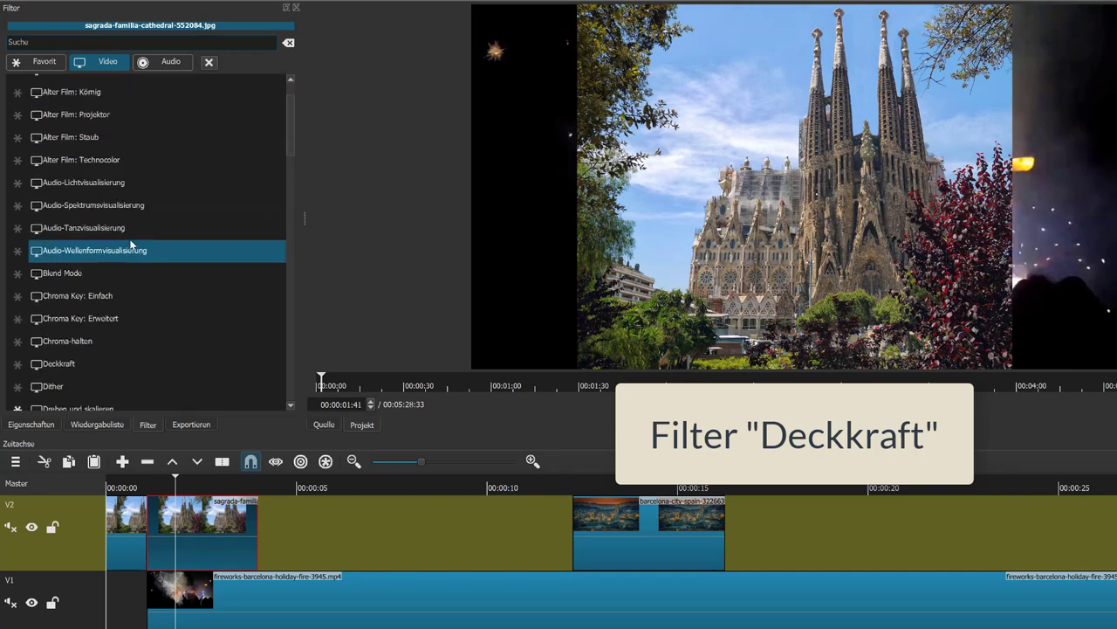
pyautogui.click(86, 370)
# Step: Set the opacity level to 23 % and preview the blend with the fireworks at several points up to 00:00:07:26
pyautogui.moveTo(162, 206); pyautogui.dragTo(83, 210)
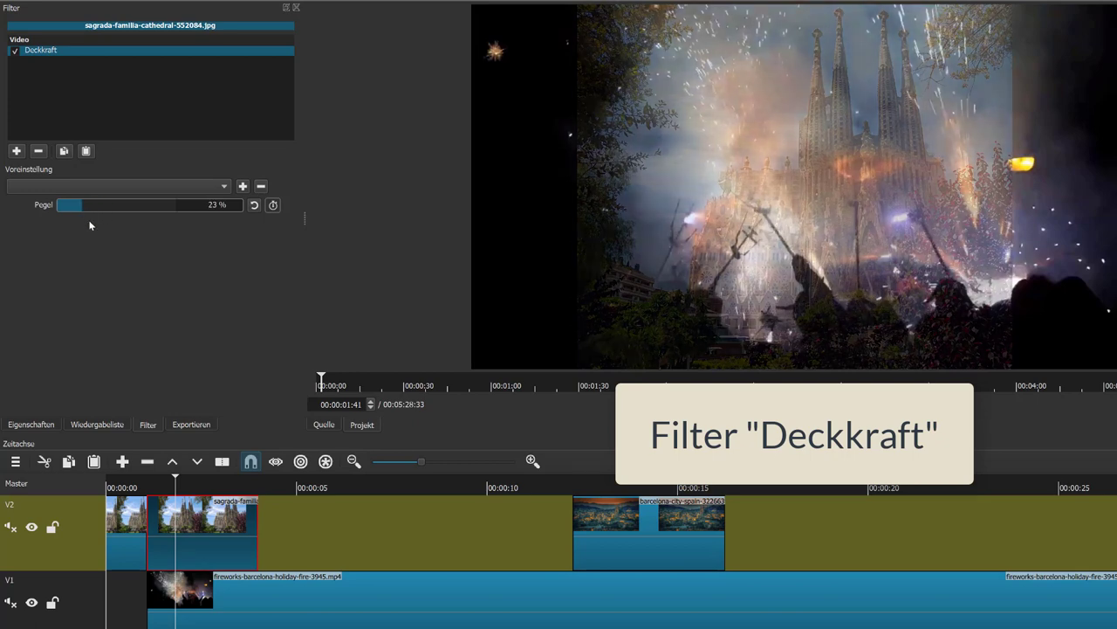
pyautogui.click(218, 478)
pyautogui.click(254, 488)
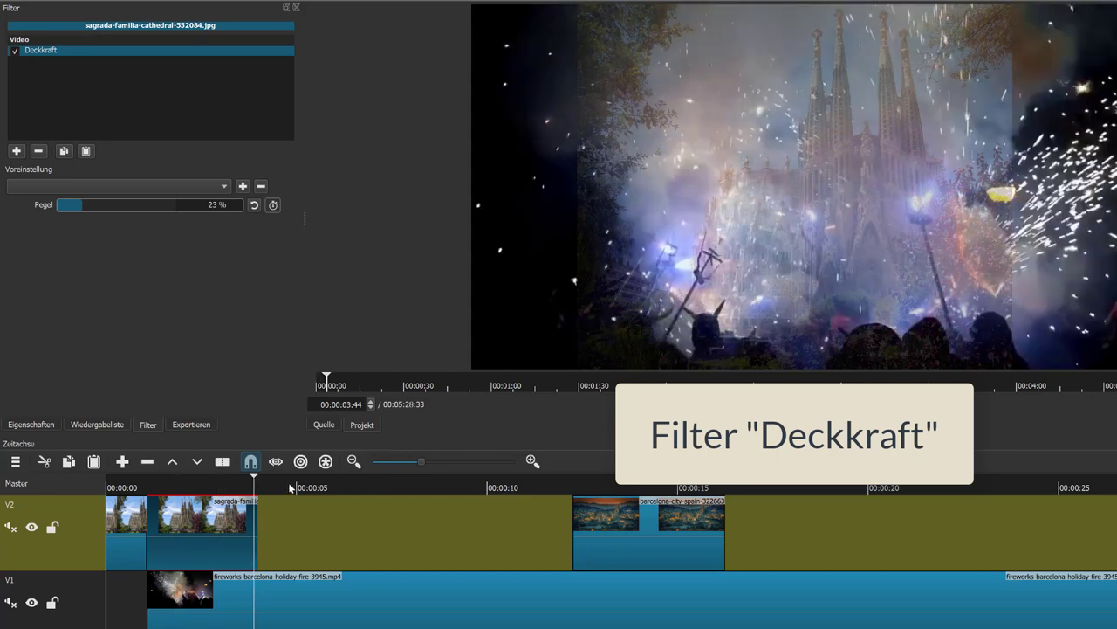
pyautogui.click(289, 487)
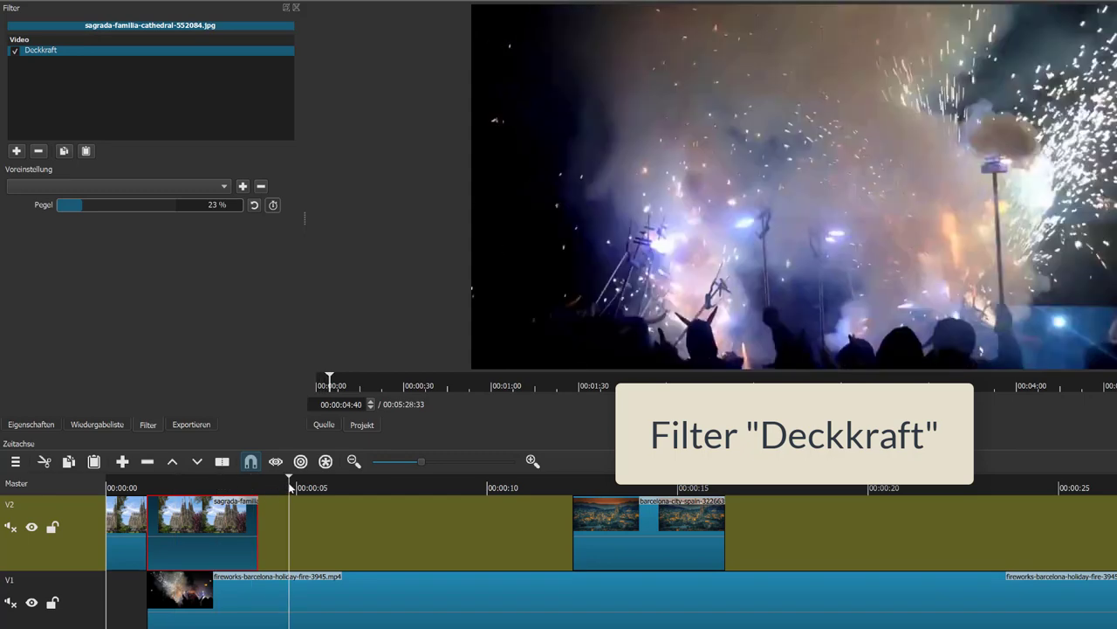
pyautogui.click(330, 489)
pyautogui.click(393, 489)
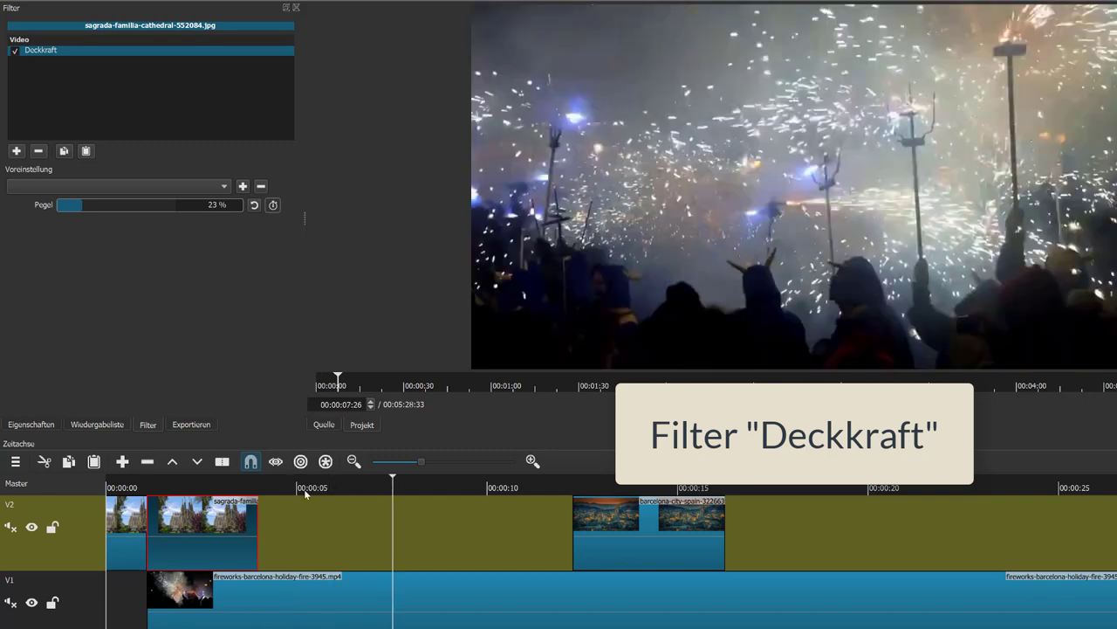
# Step: Enable keyframes for the opacity level at 00:00:01:06 and set the first keyframe to 8 %
pyautogui.click(149, 486)
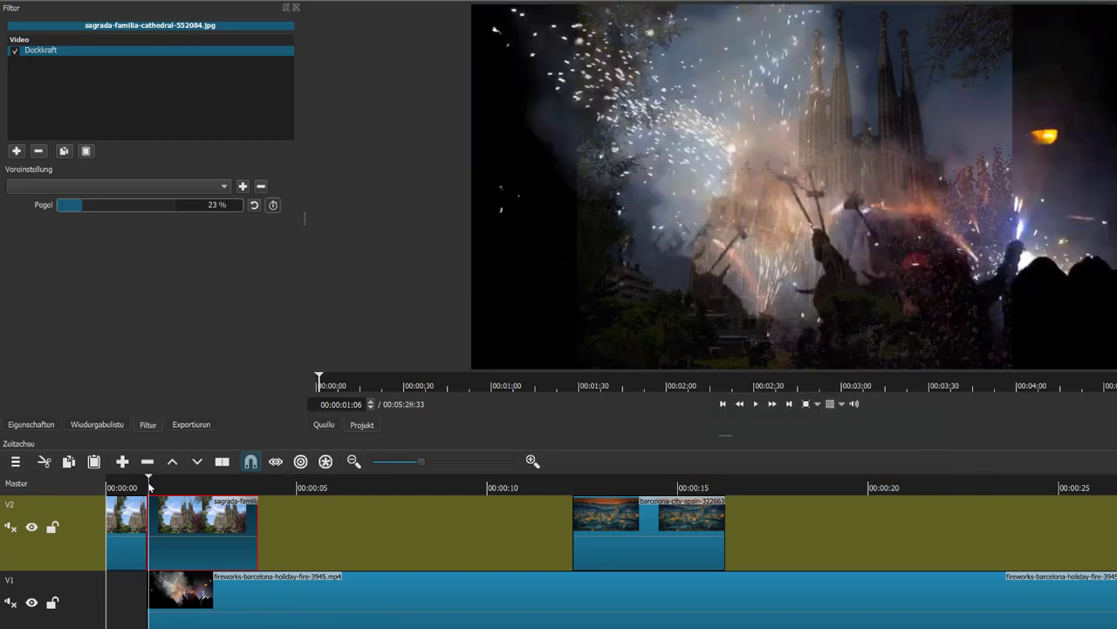
pyautogui.click(272, 206)
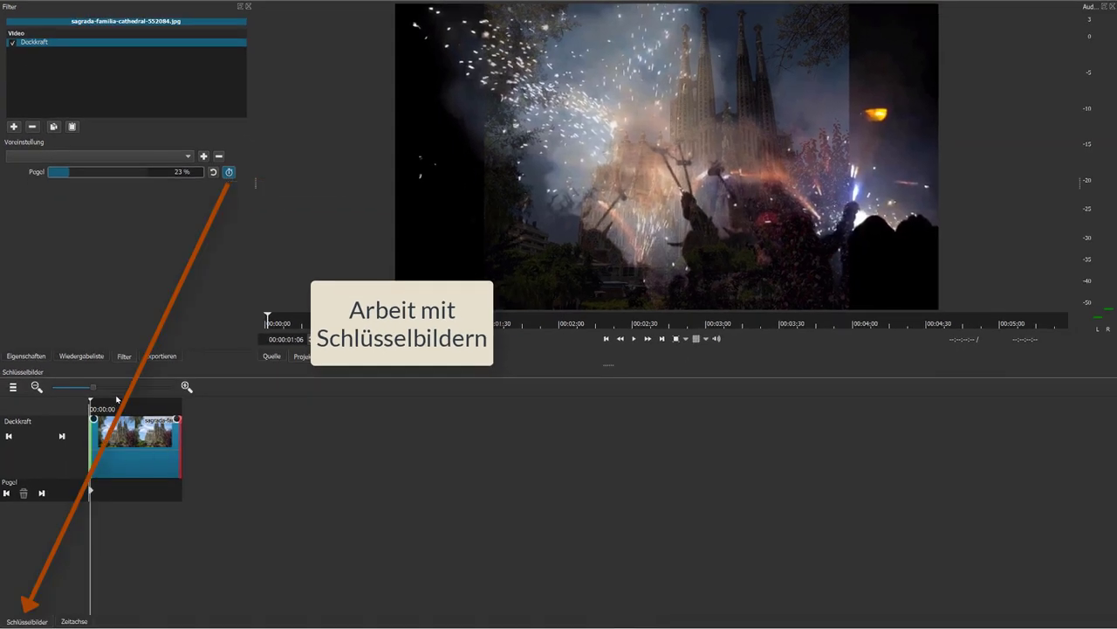
pyautogui.click(139, 387)
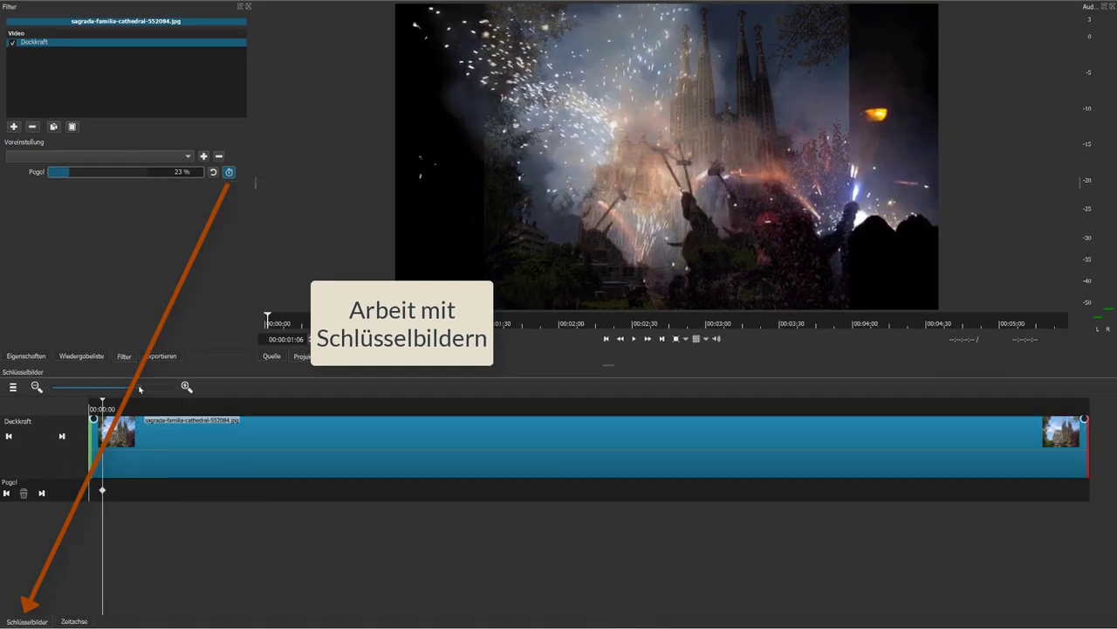
pyautogui.click(124, 388)
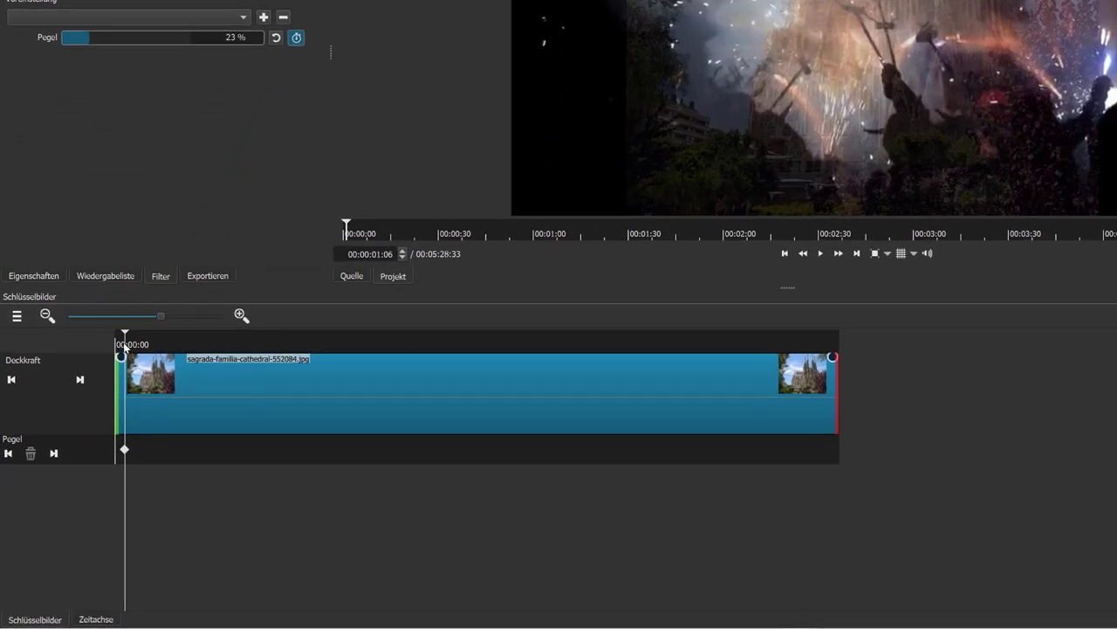
pyautogui.click(73, 43)
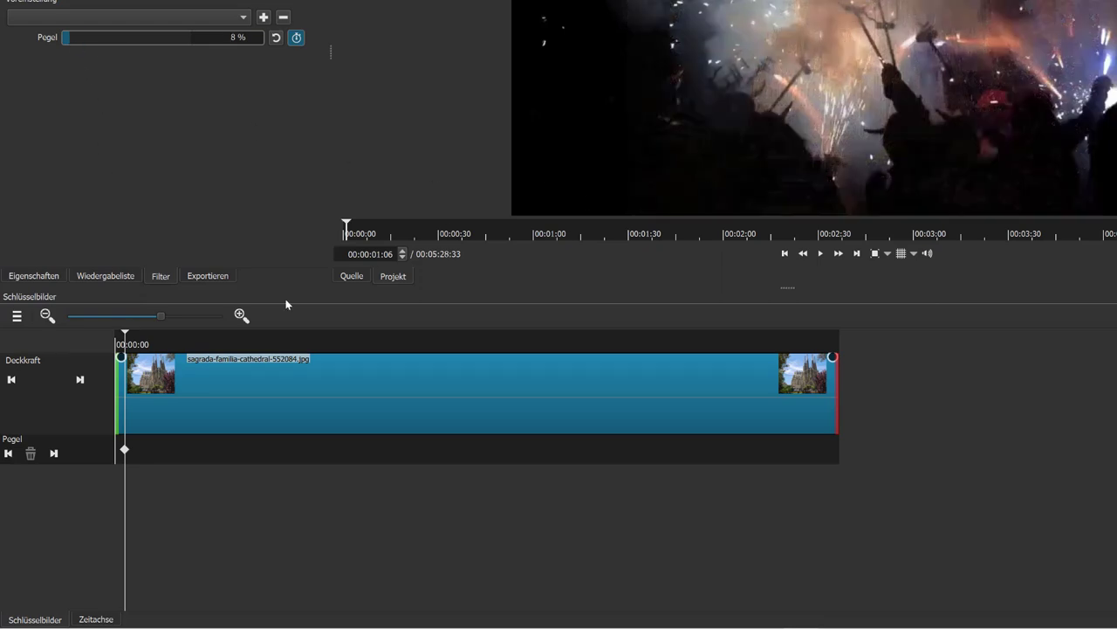
# Step: Add opacity keyframes of 73 % at 00:00:02:07 and 31 % at 00:00:02:49
pyautogui.click(379, 343)
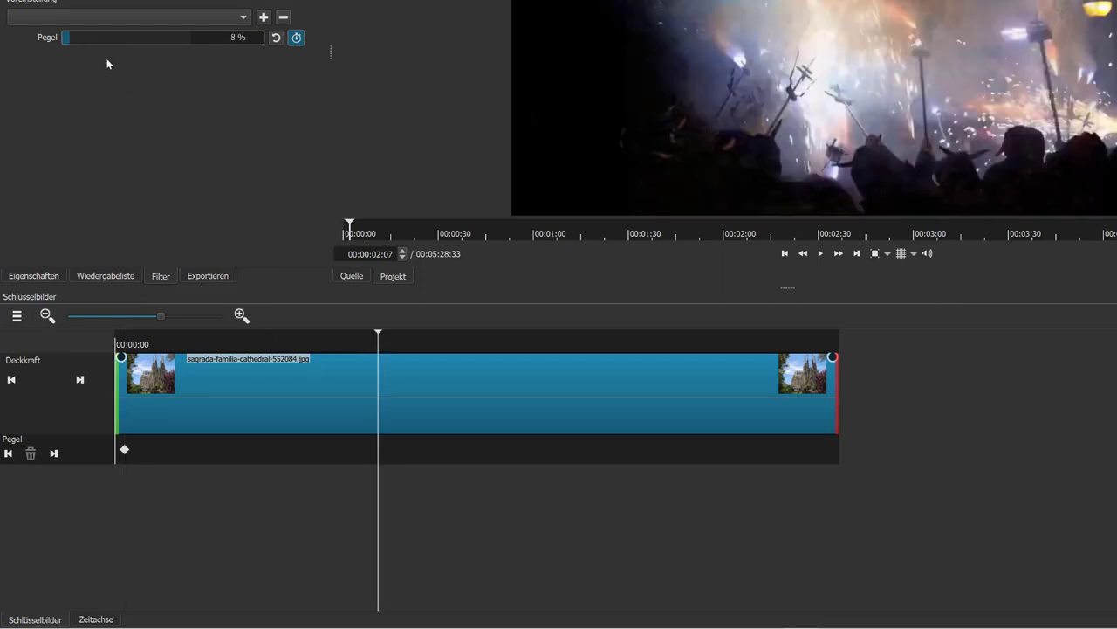
pyautogui.click(85, 43)
pyautogui.moveTo(83, 39); pyautogui.dragTo(160, 41)
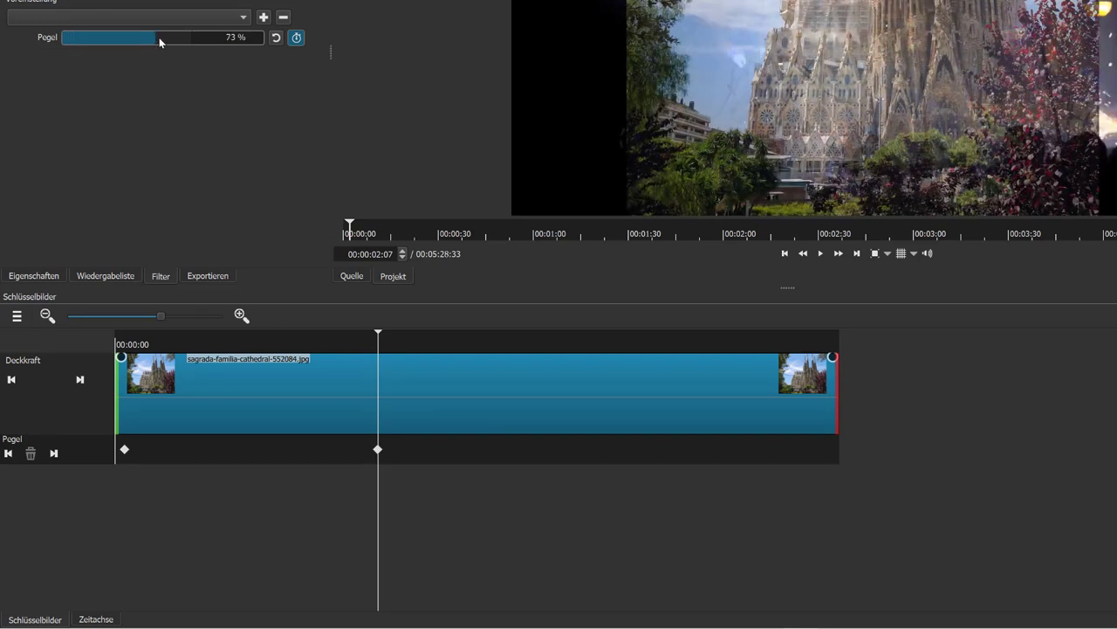
pyautogui.click(588, 334)
pyautogui.moveTo(130, 39); pyautogui.dragTo(97, 37)
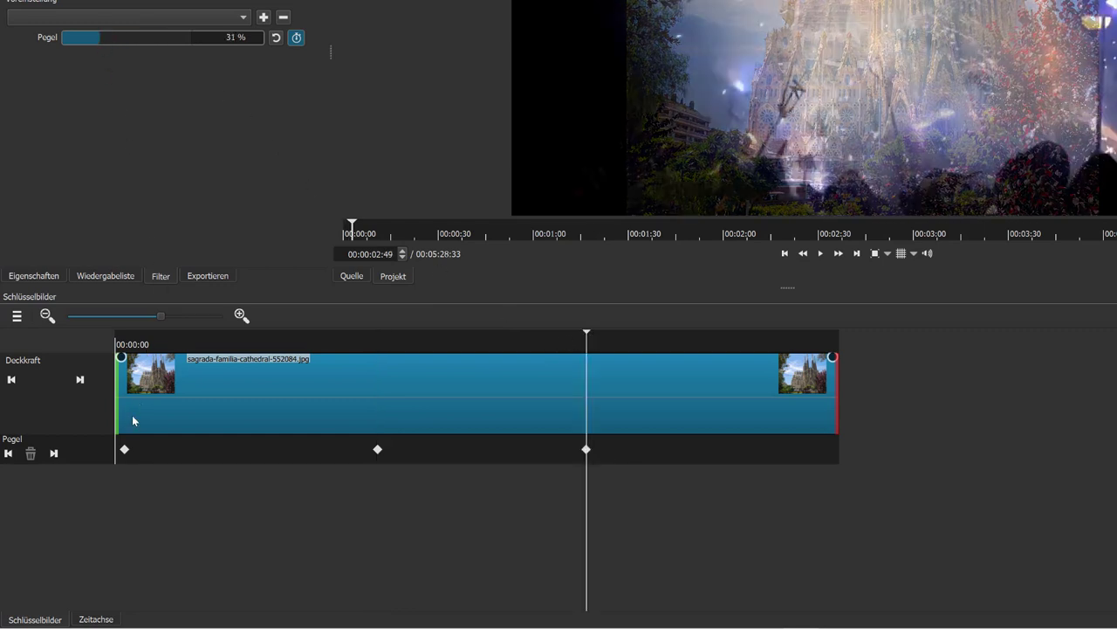
# Step: Add a final opacity keyframe of 96 % at 00:00:03:47, near the end of the Sagrada Familia clip
pyautogui.click(817, 338)
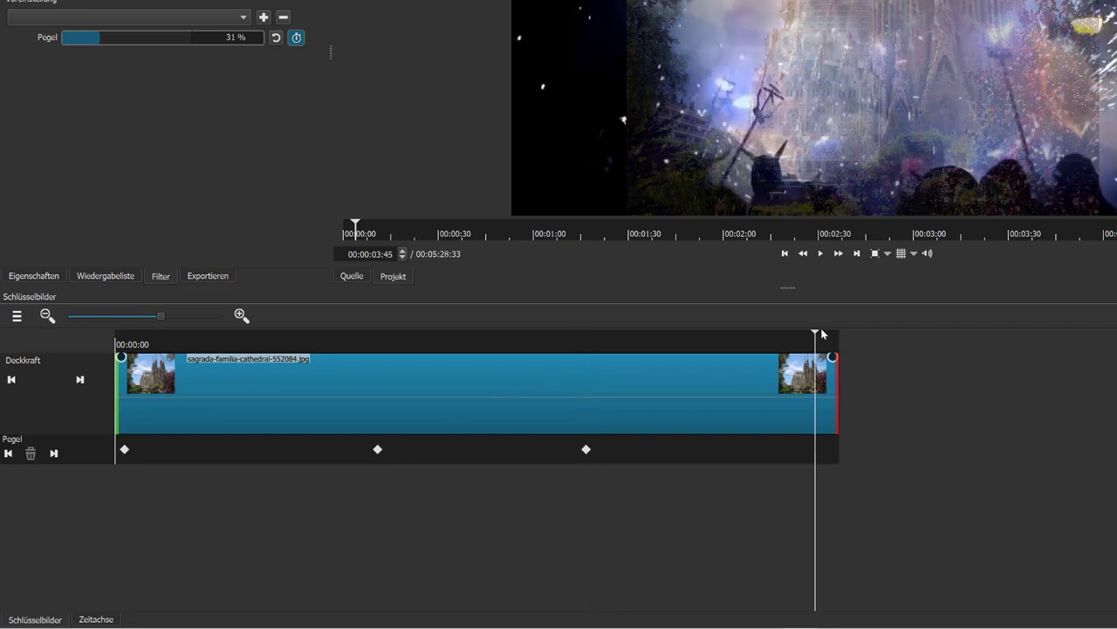
pyautogui.click(825, 337)
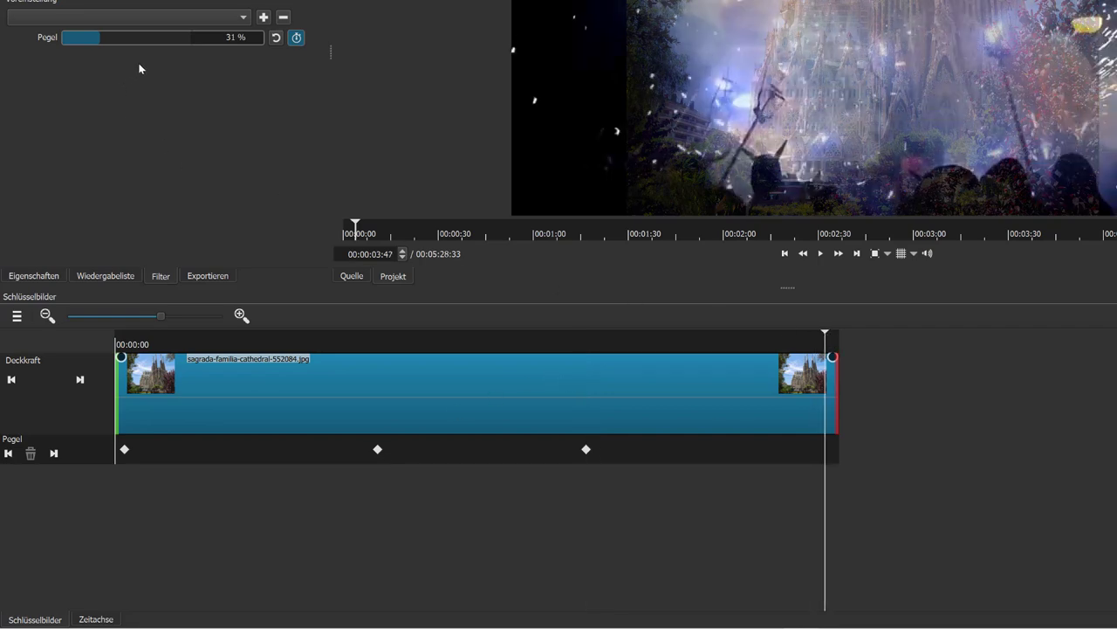
pyautogui.moveTo(170, 35); pyautogui.dragTo(187, 47)
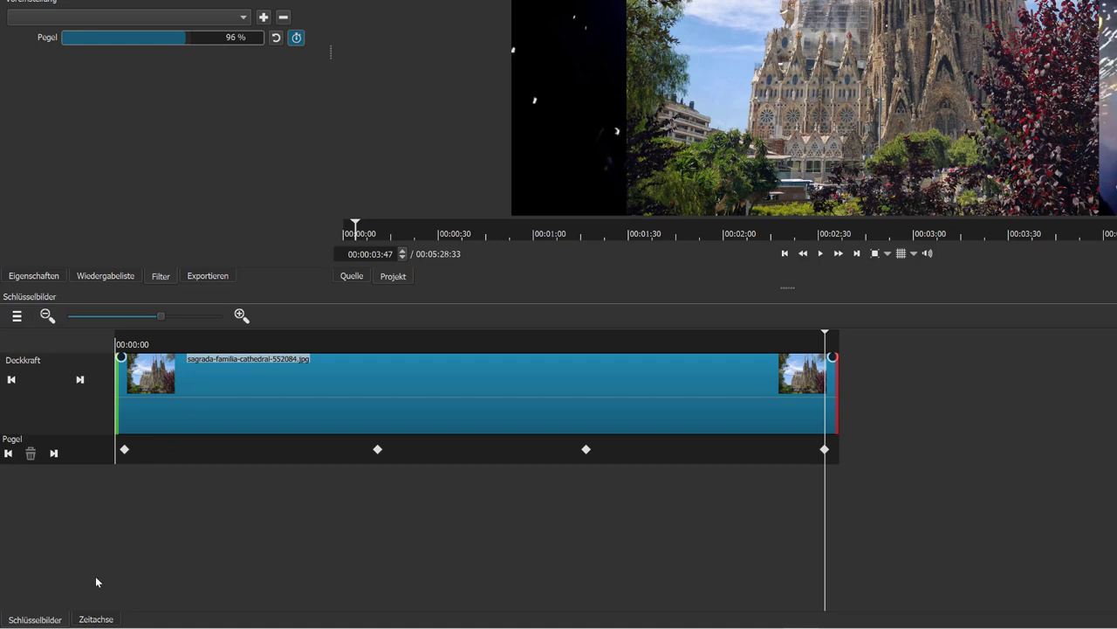
# Step: Play the timeline from 00:00:00:16 to check the opacity animation, and stop at 00:00:05:29
pyautogui.click(89, 619)
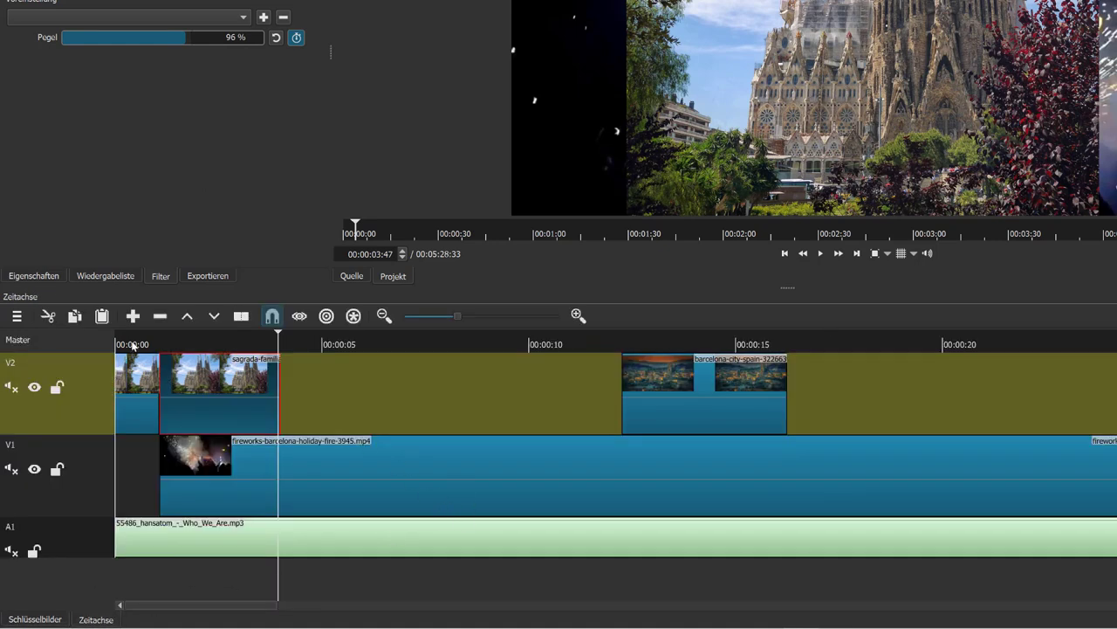
pyautogui.click(129, 338)
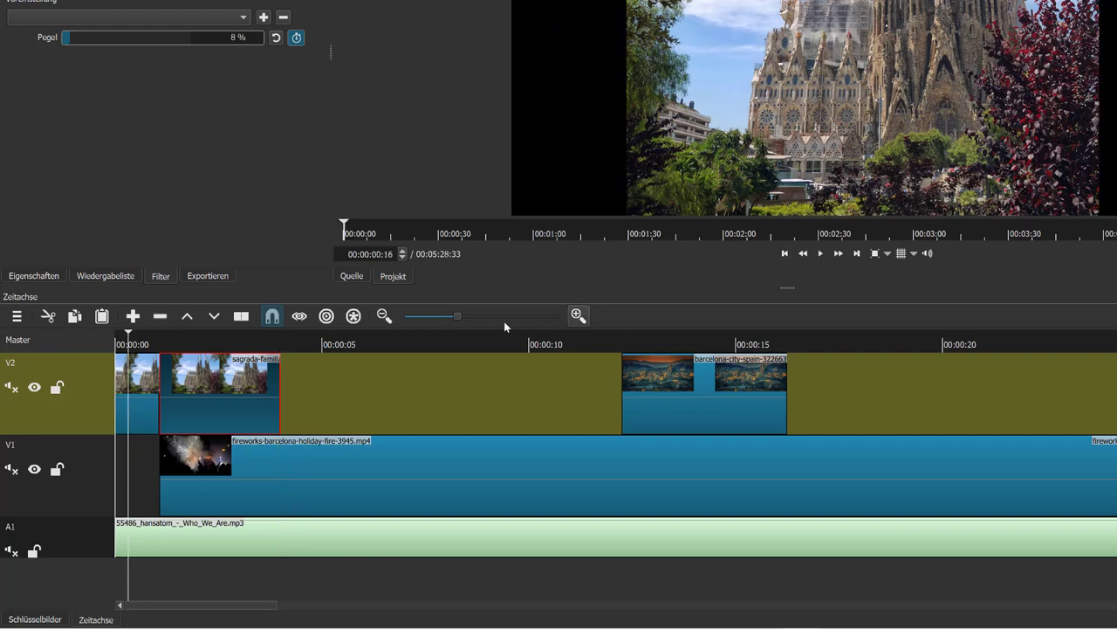
pyautogui.click(821, 254)
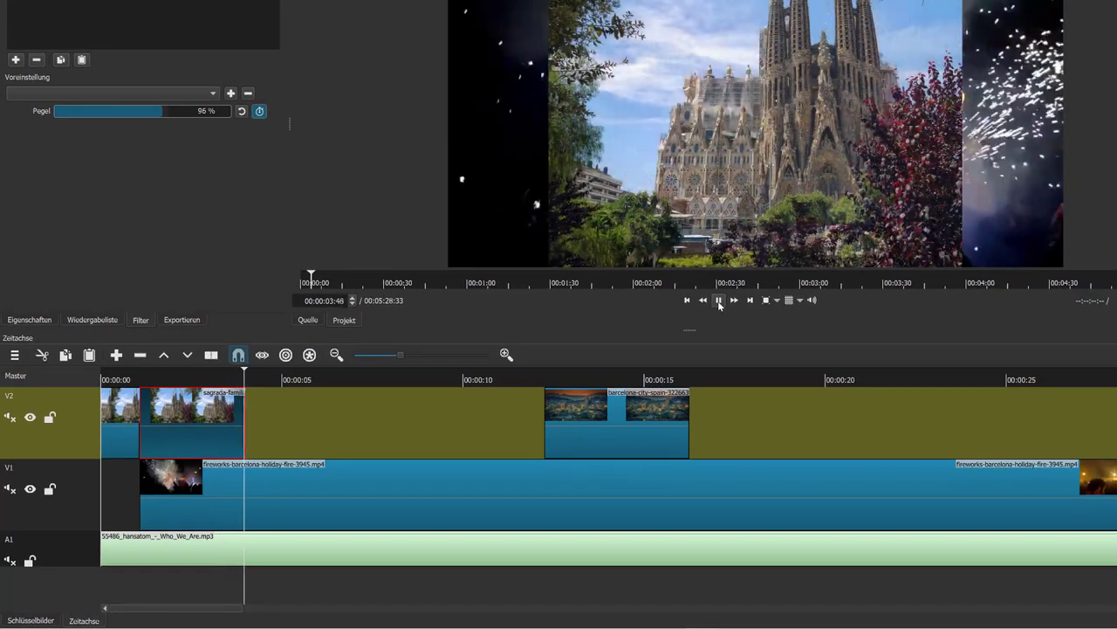
pyautogui.click(719, 300)
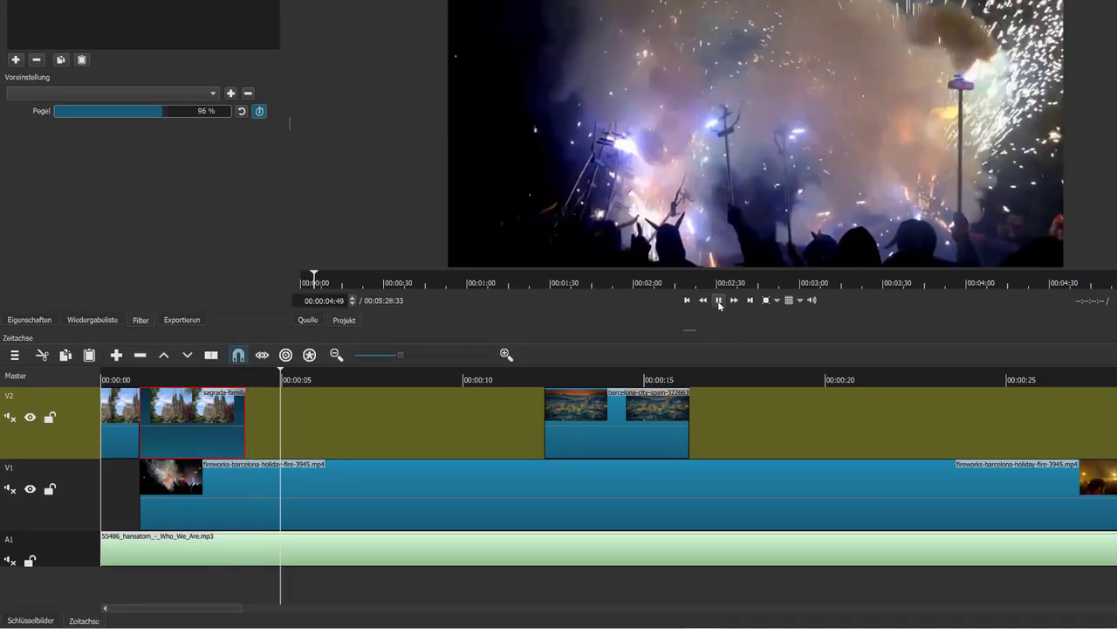
pyautogui.click(720, 301)
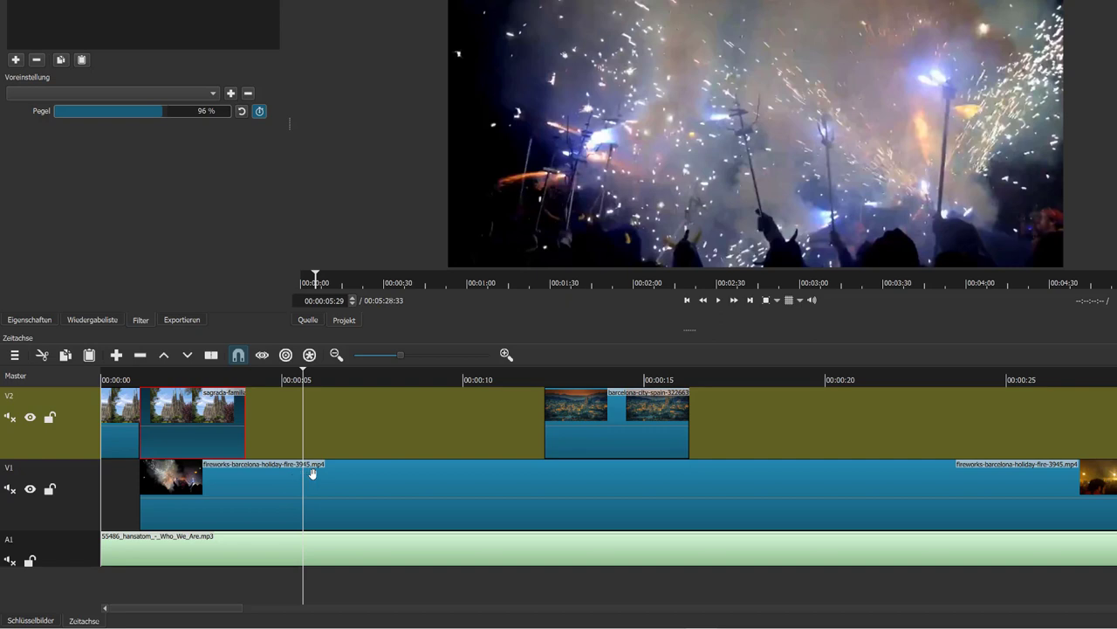
# Step: Split the fireworks clip on V1 at 00:00:05:29 and 00:00:11:43, and delete the piece between the cuts
pyautogui.click(311, 474)
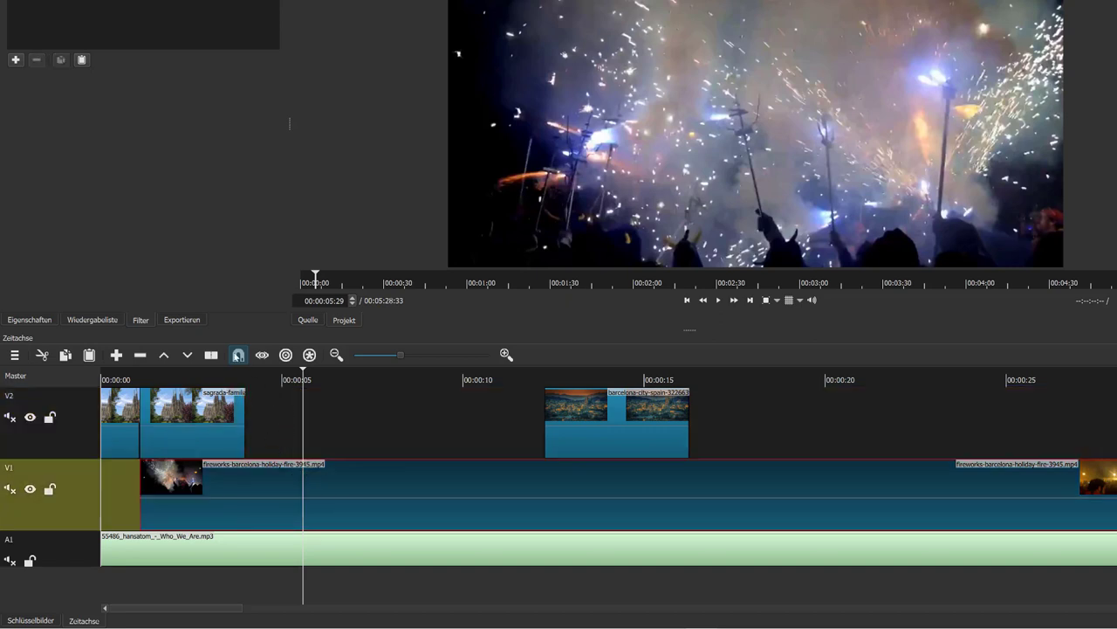
pyautogui.click(210, 354)
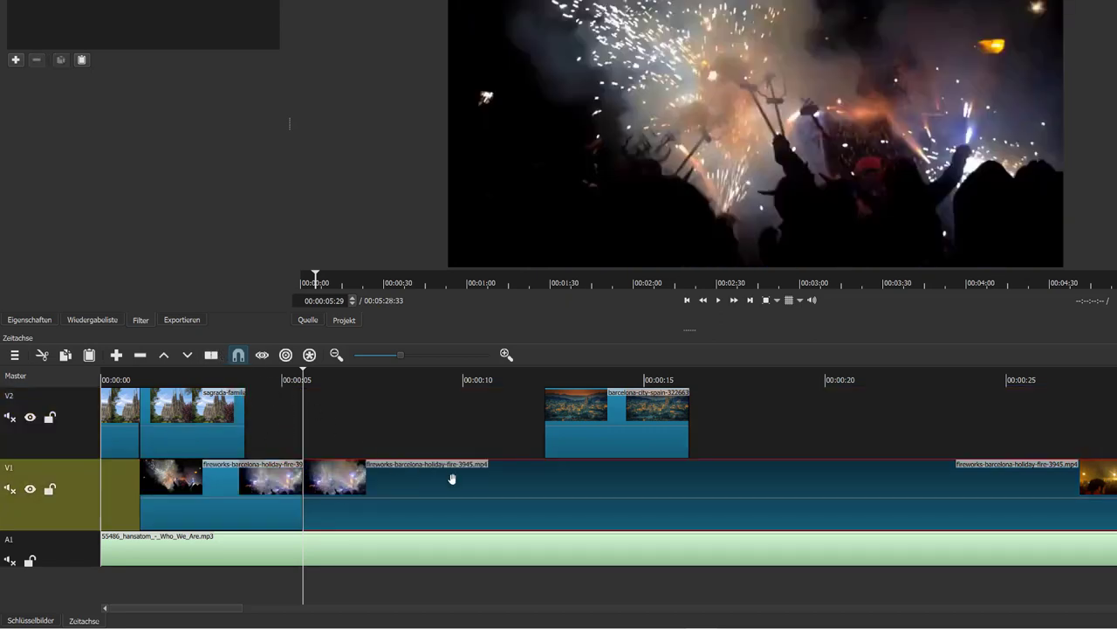
pyautogui.click(530, 379)
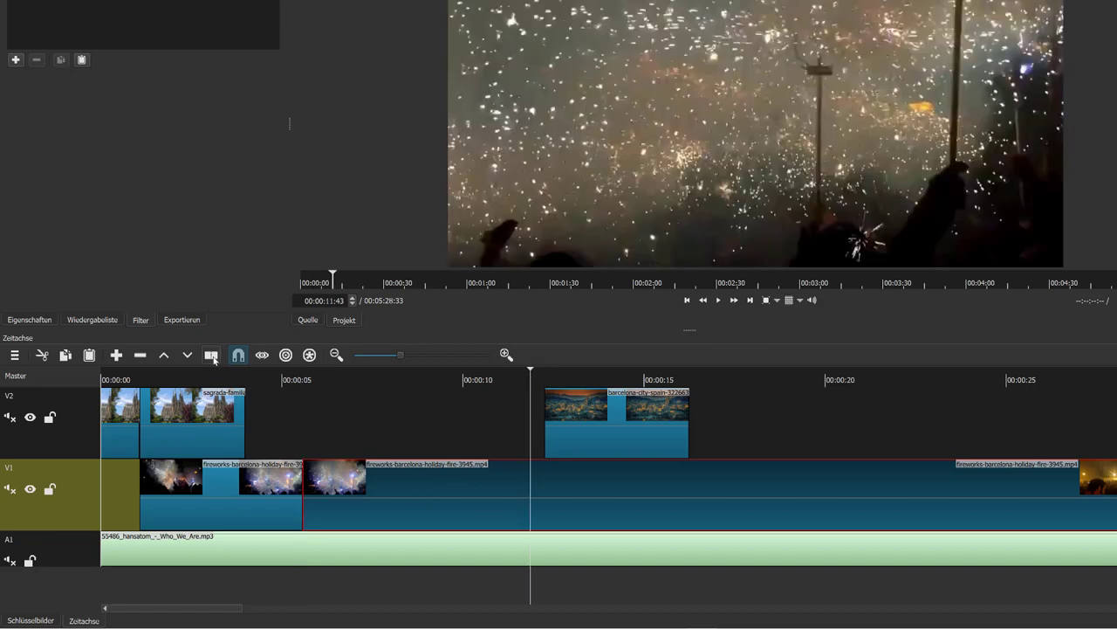
pyautogui.click(211, 354)
pyautogui.click(454, 512)
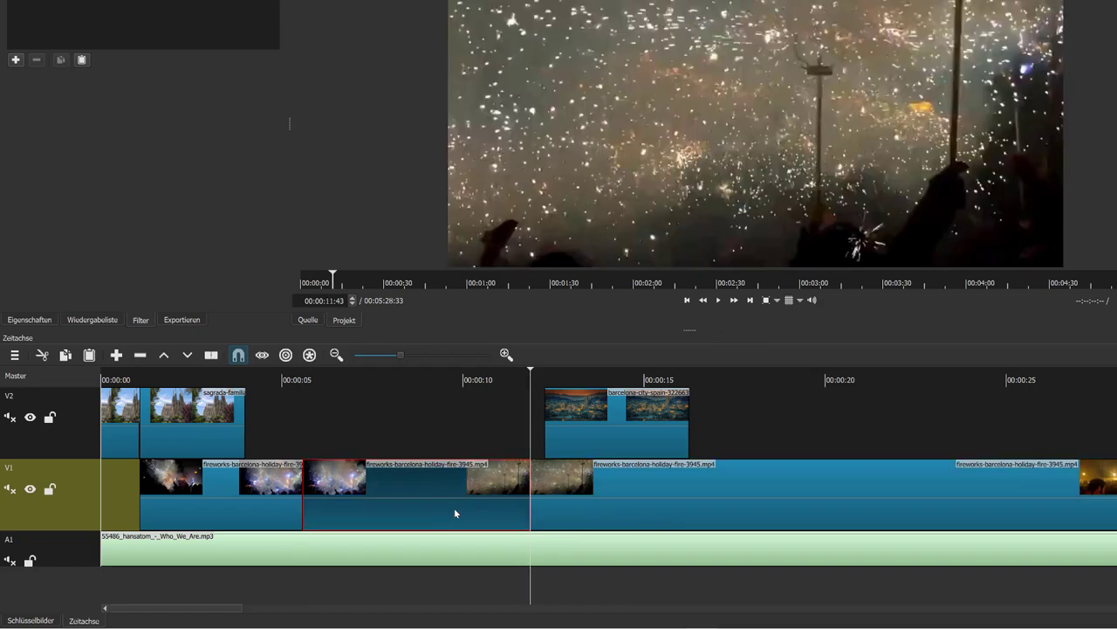
pyautogui.press('Delete')
# Step: Move the Barcelona city photo on V2 to start at 00:00:05:29, and delete the remaining long fireworks clip on V1
pyautogui.moveTo(570, 399); pyautogui.dragTo(307, 414)
pyautogui.moveTo(700, 482); pyautogui.dragTo(465, 489)
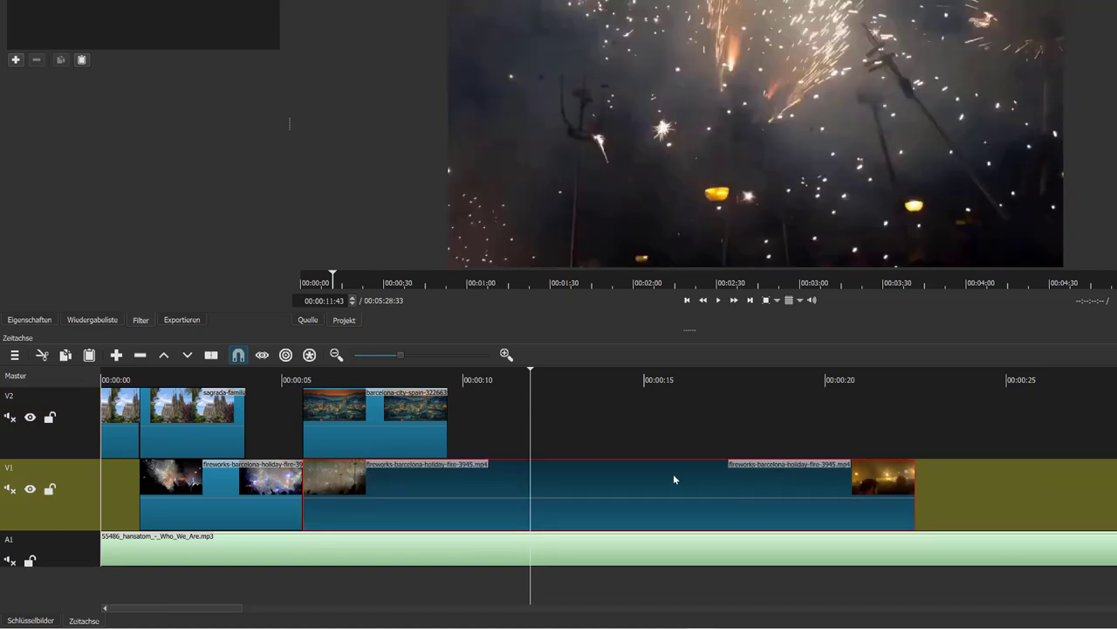
pyautogui.press('Delete')
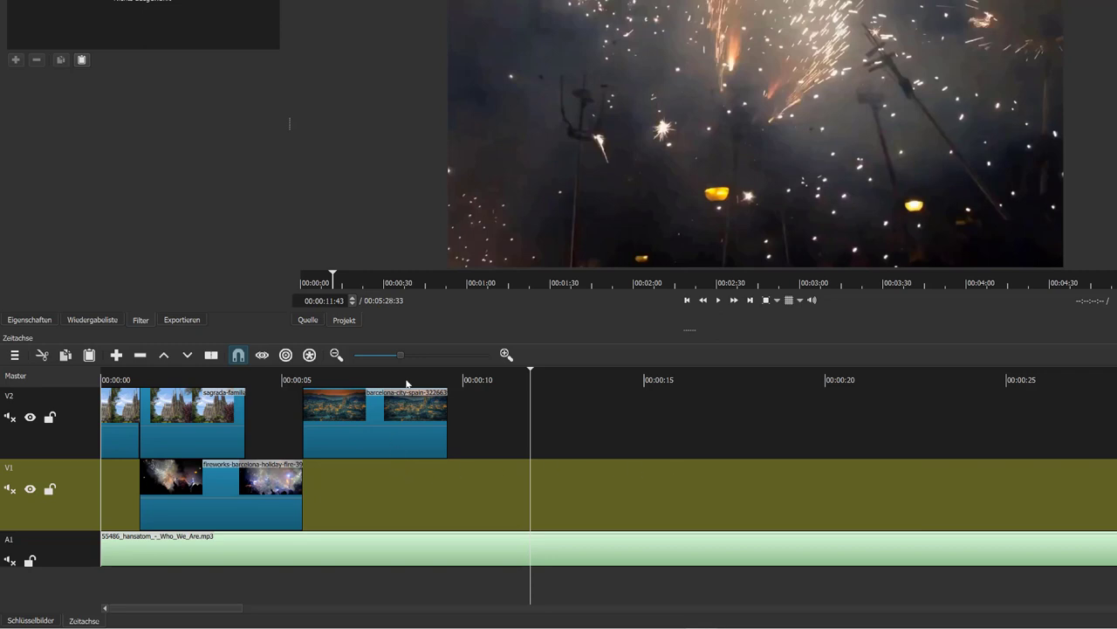
# Step: Split the Barcelona city photo on V2 at 00:00:07:17 and delete the part after the cut
pyautogui.click(367, 379)
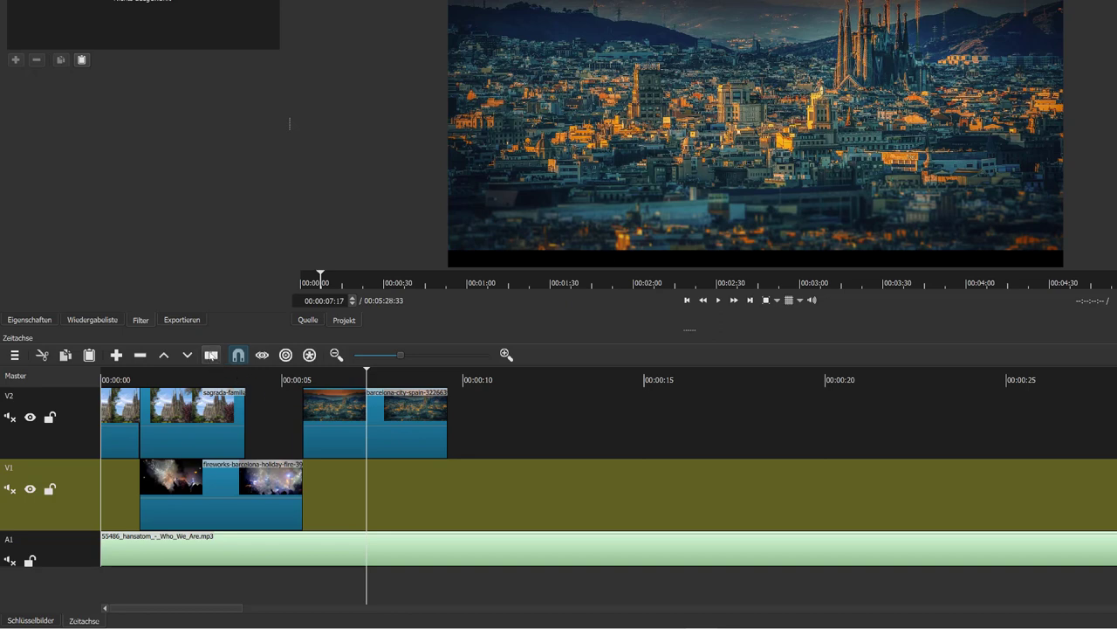
pyautogui.click(422, 427)
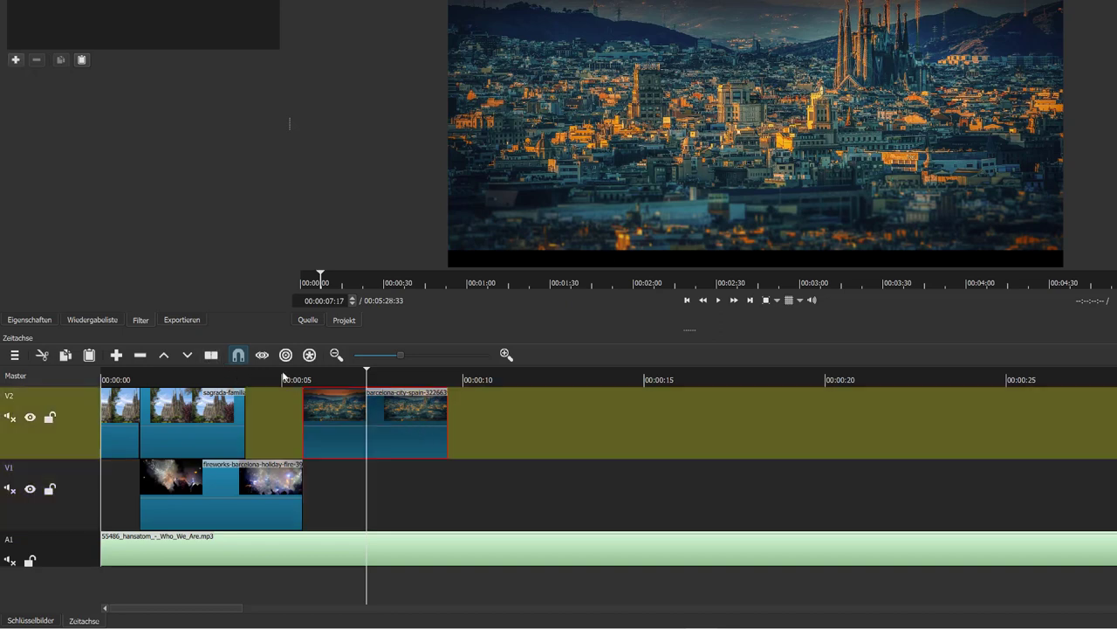
pyautogui.click(211, 355)
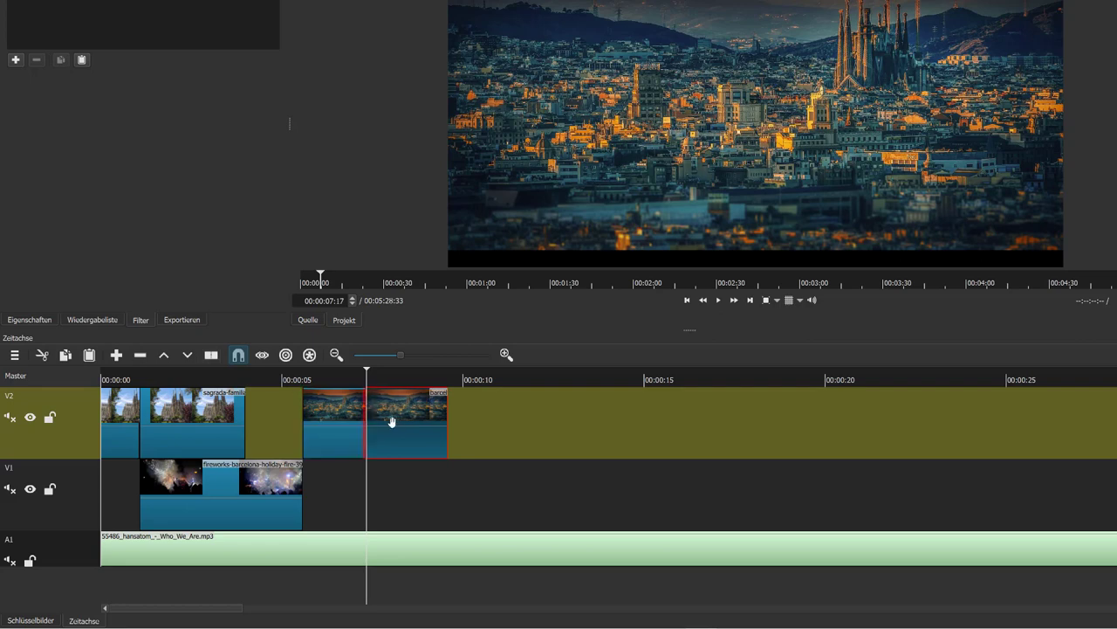
pyautogui.click(399, 424)
pyautogui.press('Delete')
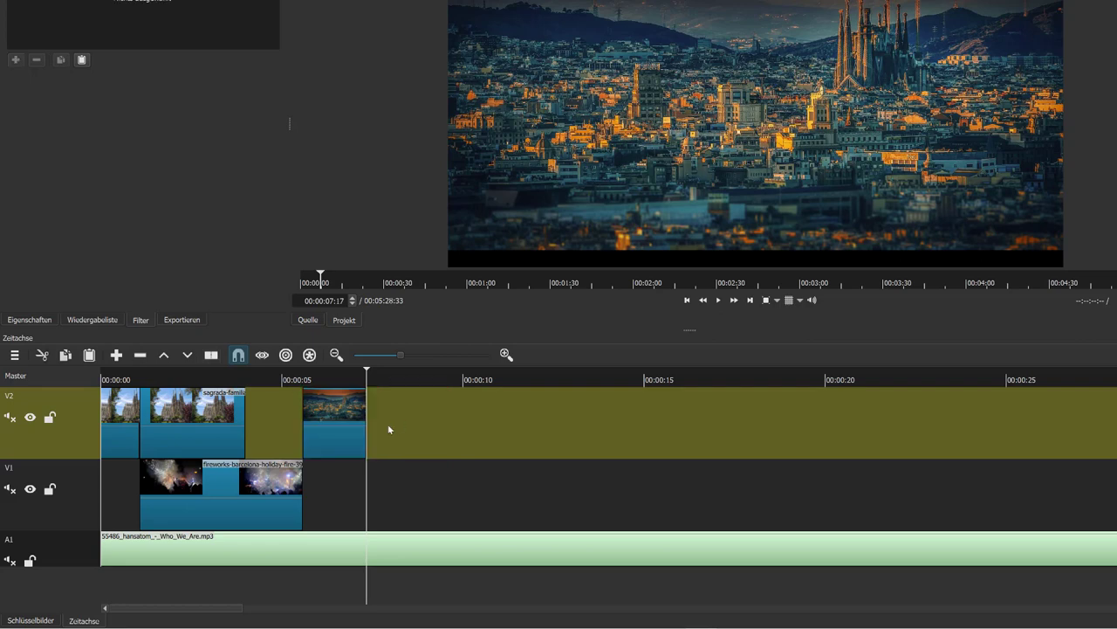
# Step: Split the music clip on A1 at 00:00:07:17, where the Barcelona city photo ends
pyautogui.click(340, 426)
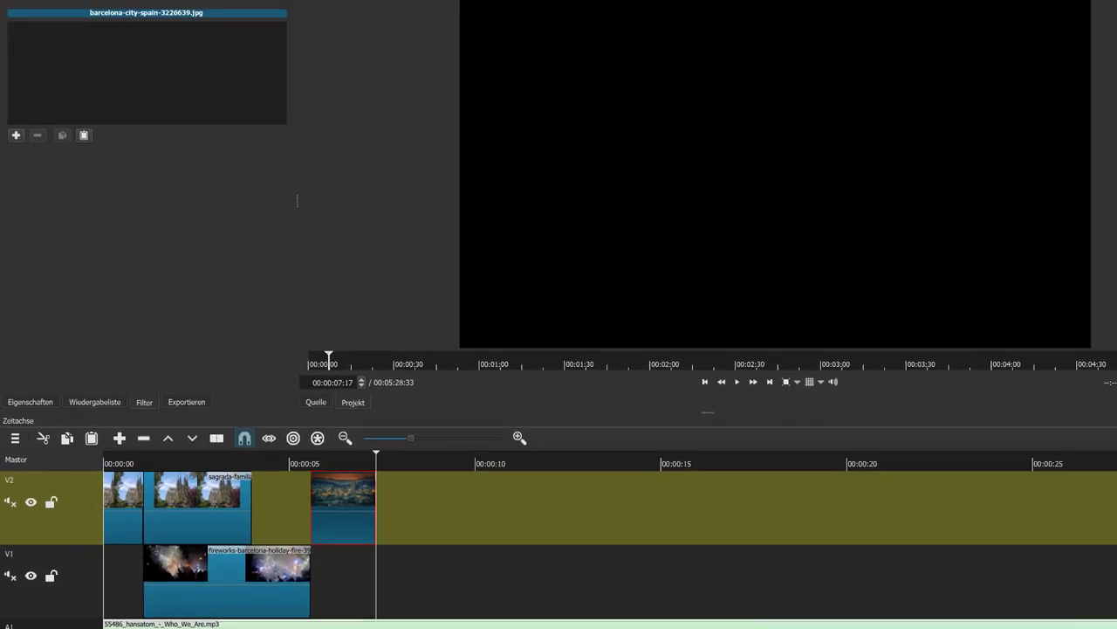
pyautogui.click(371, 622)
pyautogui.click(217, 437)
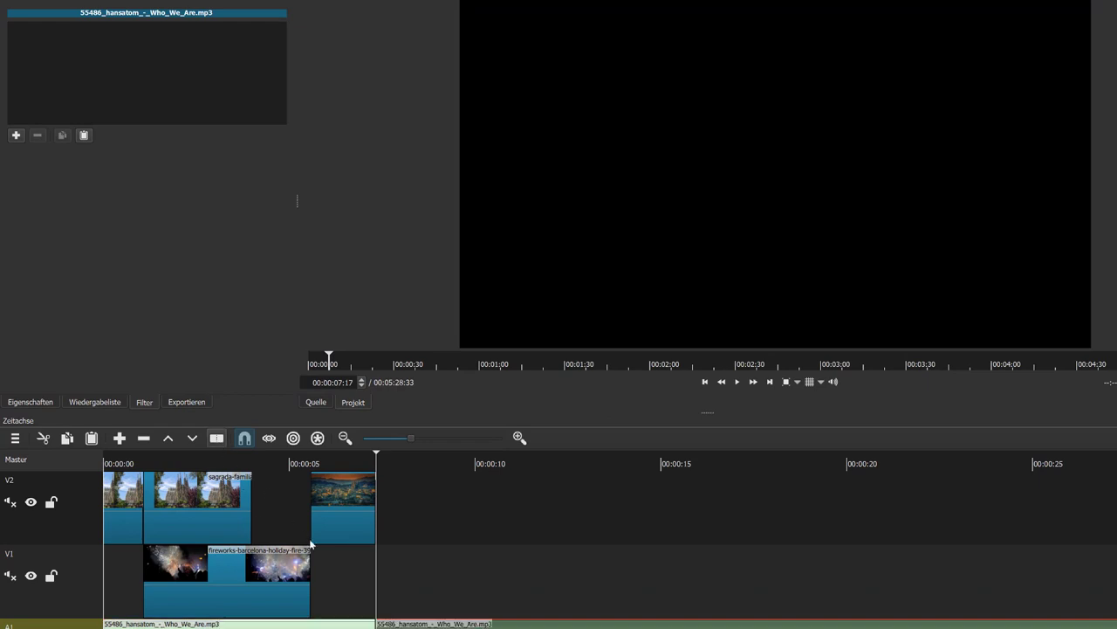
# Step: Delete the leftover music clip on A1 after 00:00:07:17, and add a Text: Einfach filter to the Barcelona city photo on V2
pyautogui.press('Delete')
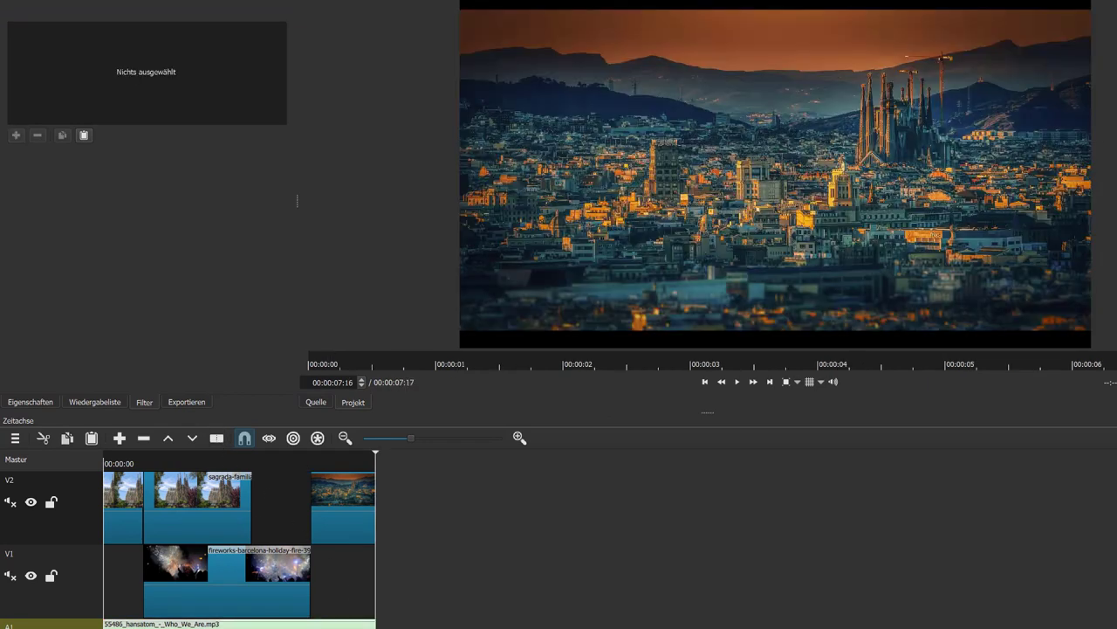
pyautogui.click(340, 498)
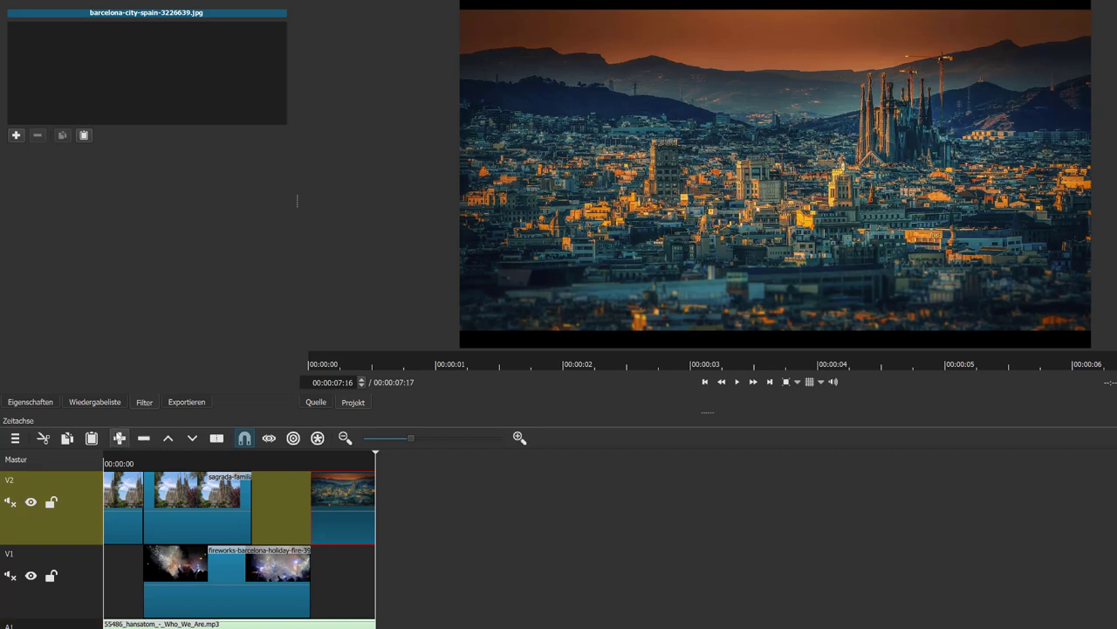
pyautogui.click(14, 136)
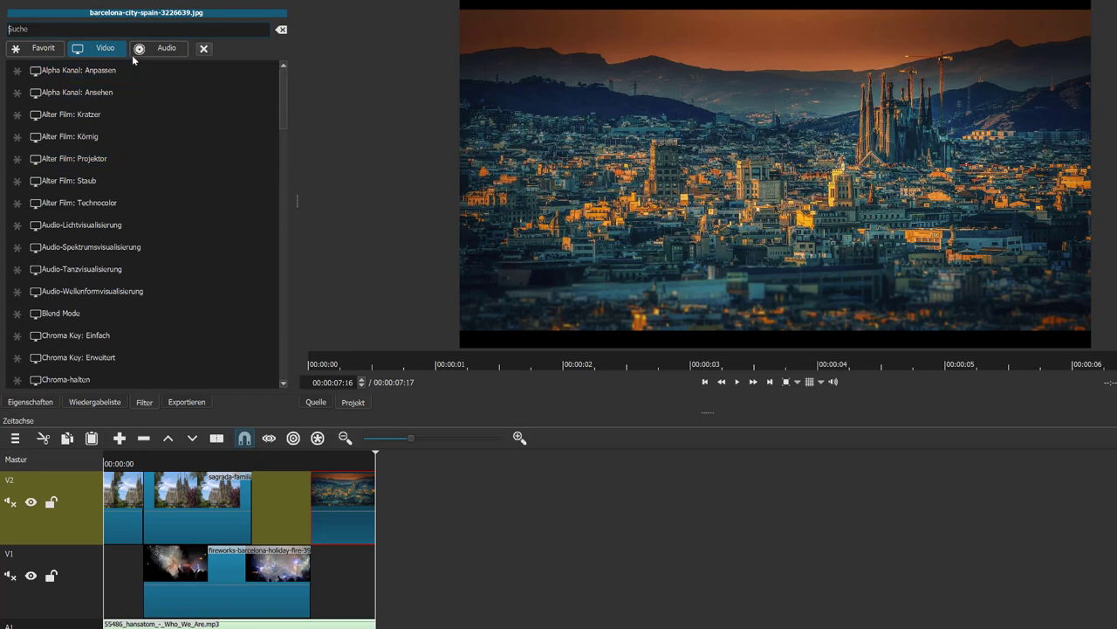
pyautogui.scroll(-15, 160, 217)
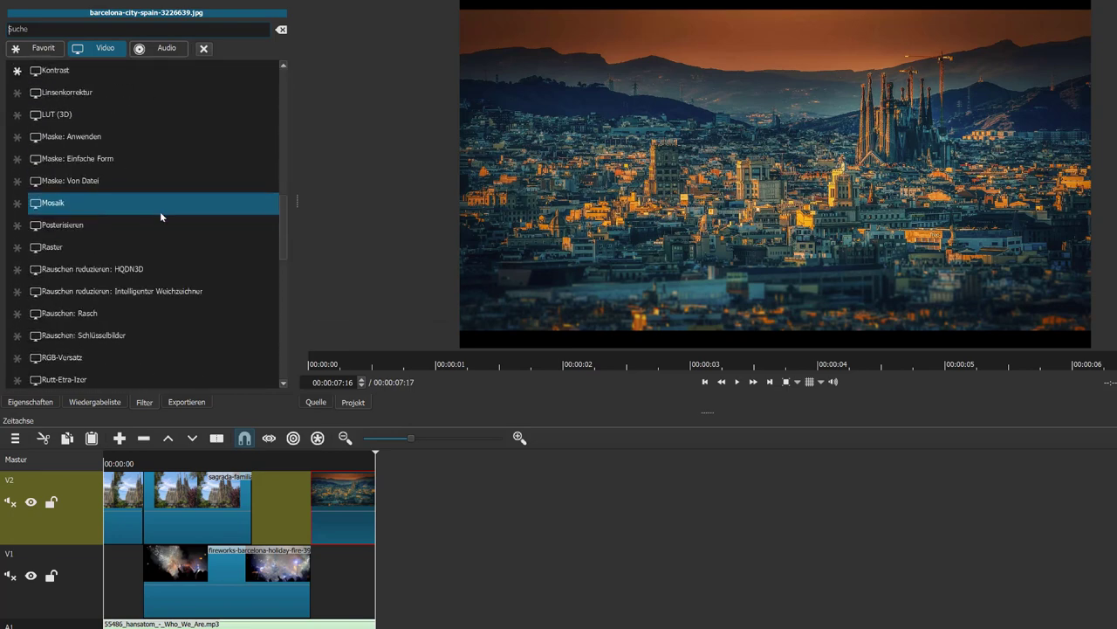
pyautogui.scroll(-3, 160, 216)
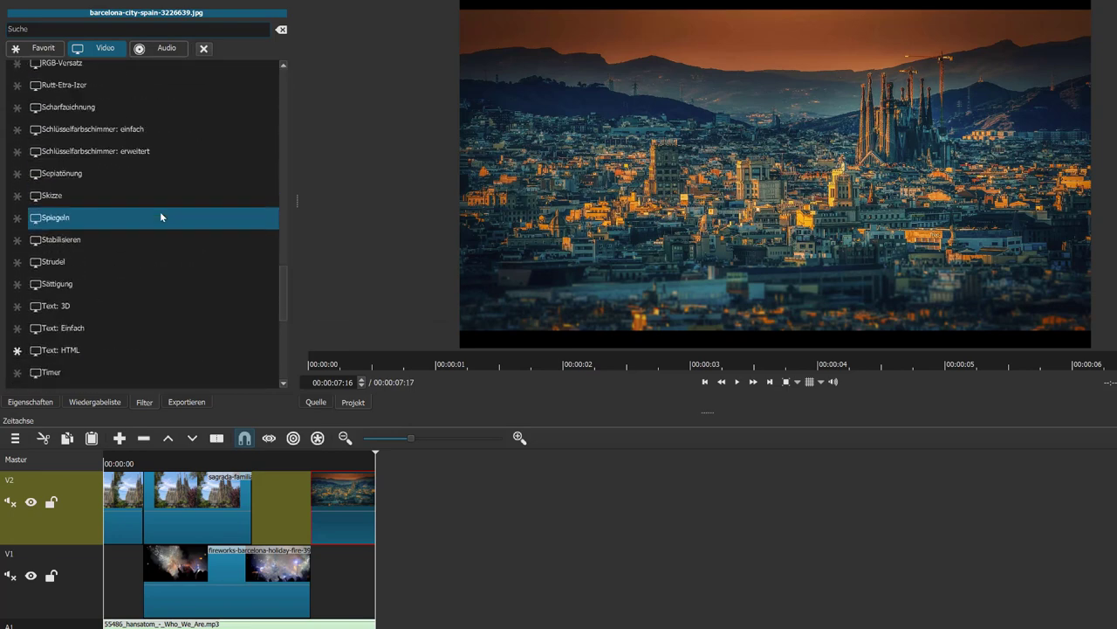
pyautogui.click(81, 328)
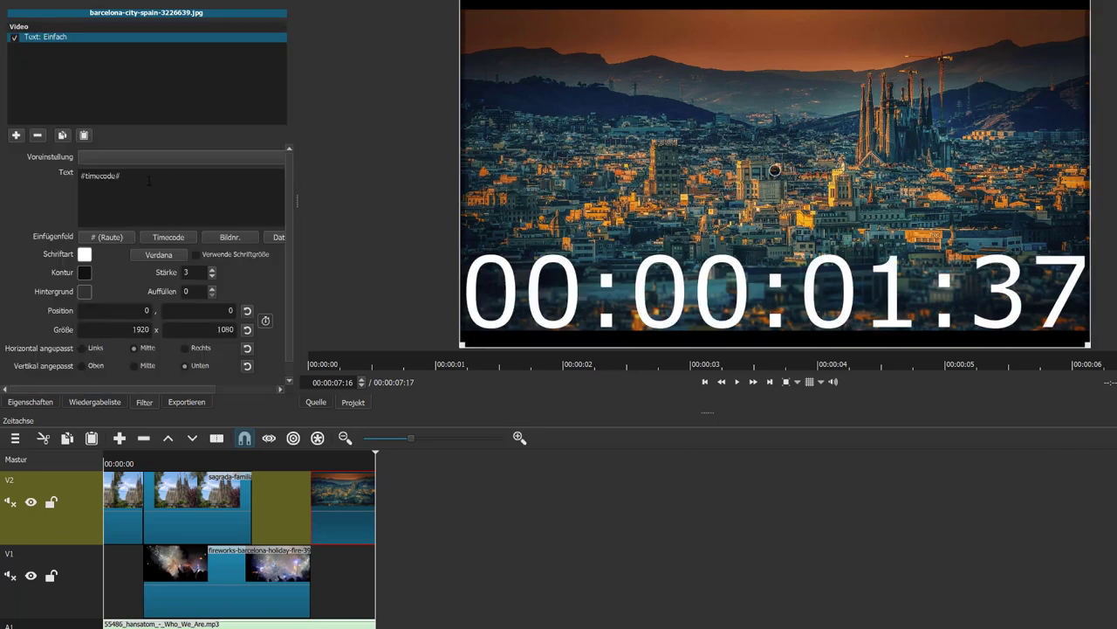
# Step: Replace the timecode placeholder in the text filter with "Danke für die Aufmerksamkeit", breaking the line before "Aufmerksamkeit"
pyautogui.moveTo(150, 180); pyautogui.dragTo(65, 176)
pyautogui.write('Dan')
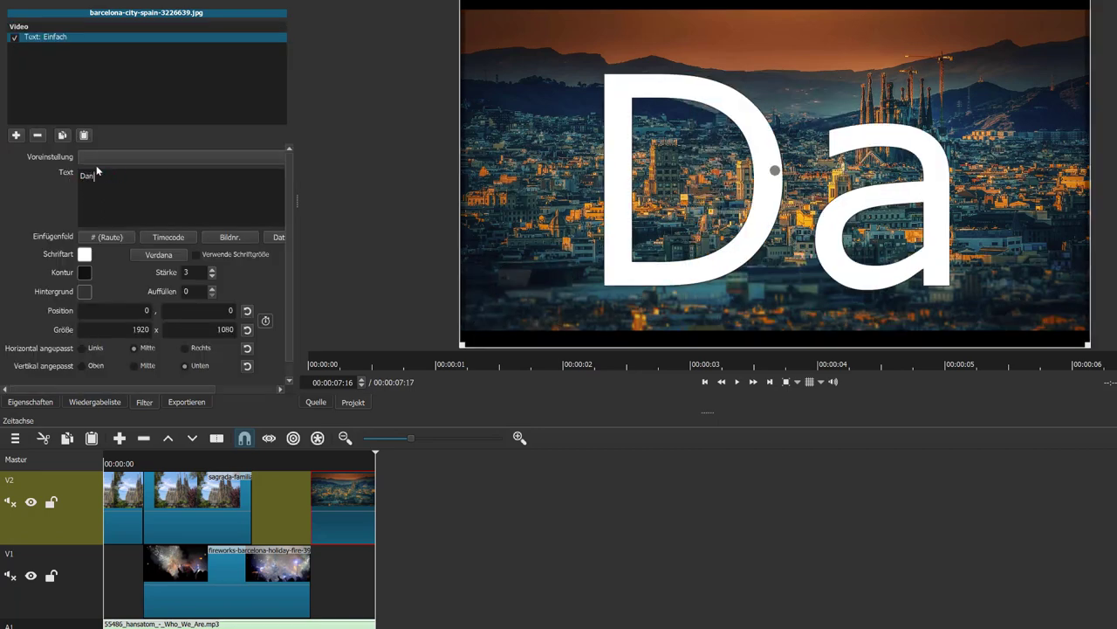
pyautogui.write('ke für die')
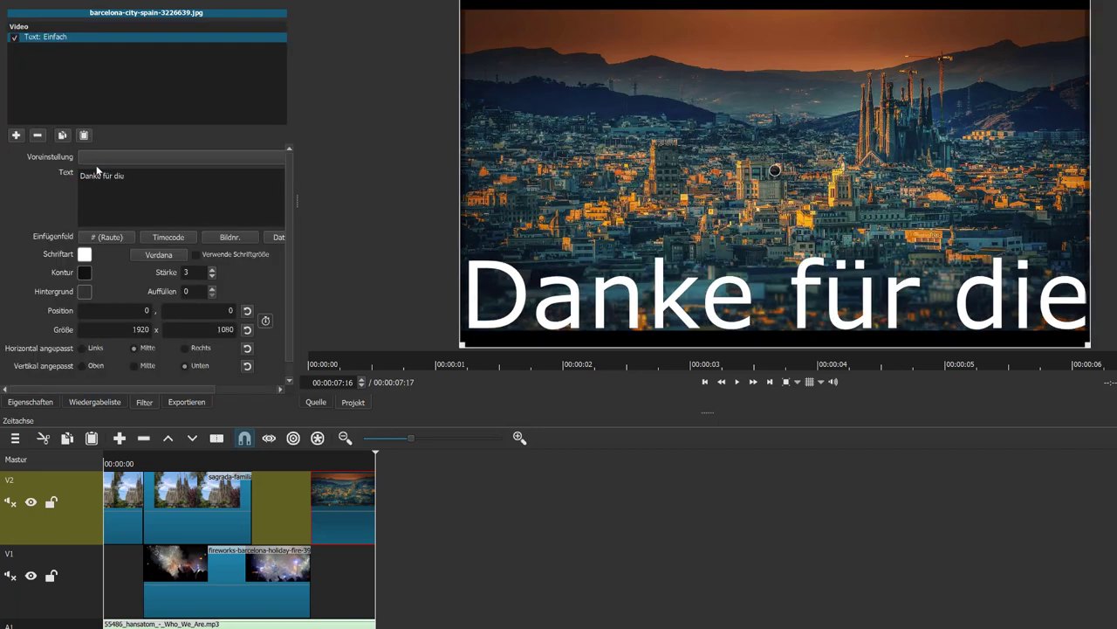
pyautogui.press('Return')
pyautogui.write('Aufmerksamkeit')
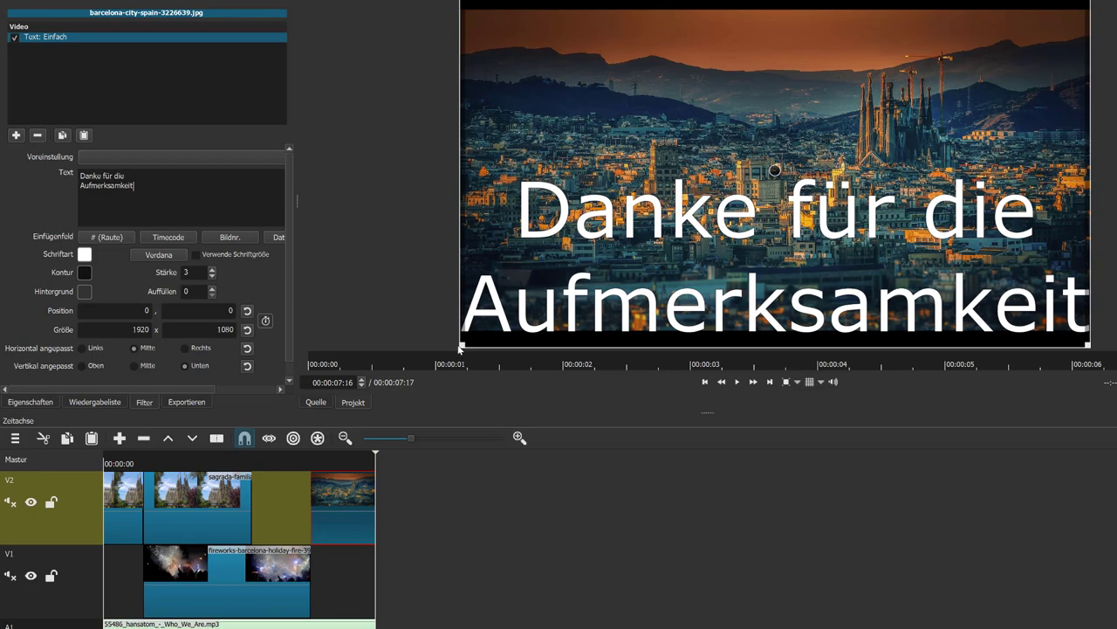
# Step: Shrink the closing text's frame to about 1455 x 861 and move it to about position 69, 139
pyautogui.moveTo(462, 346); pyautogui.dragTo(613, 273)
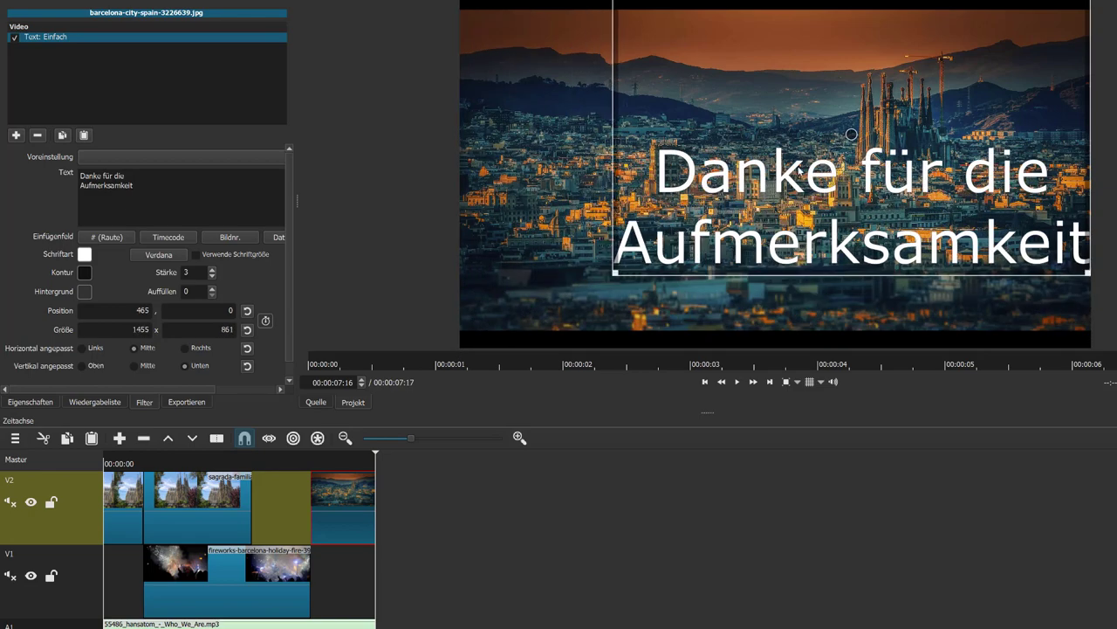
pyautogui.moveTo(843, 136); pyautogui.dragTo(721, 180)
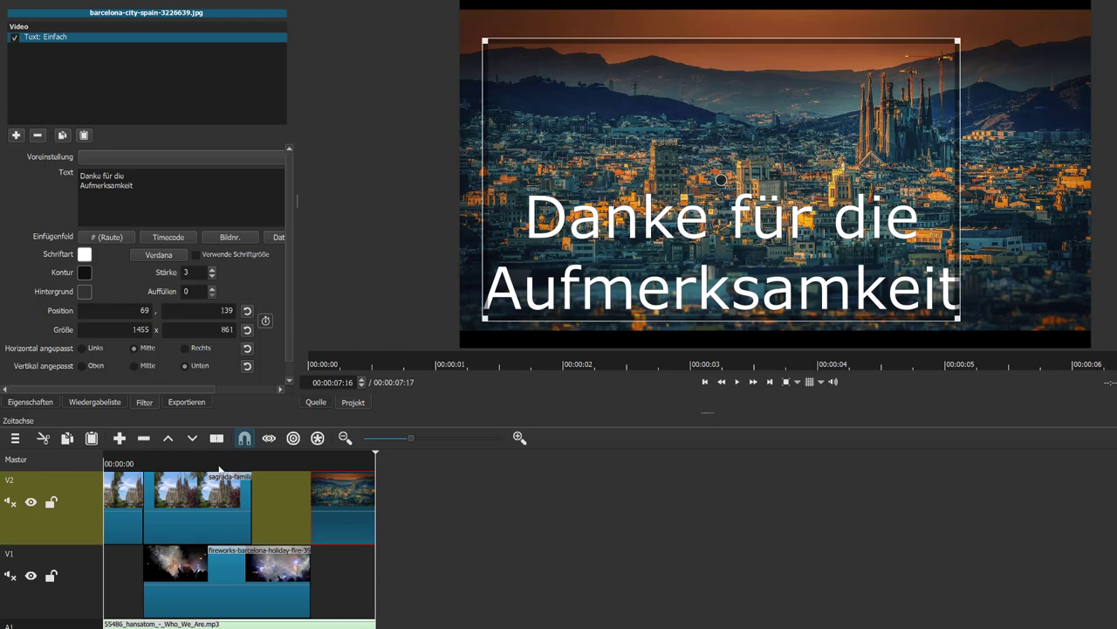
# Step: Check the Sagrada Familia and fireworks sections, and play the project from near the start through to the closing text
pyautogui.click(215, 461)
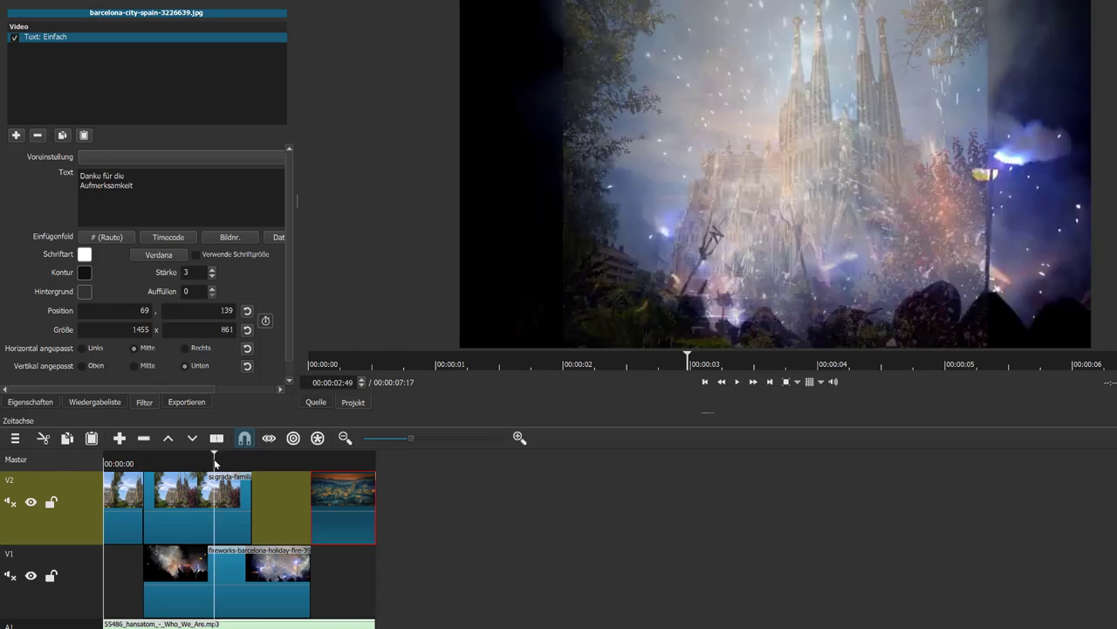
pyautogui.click(276, 457)
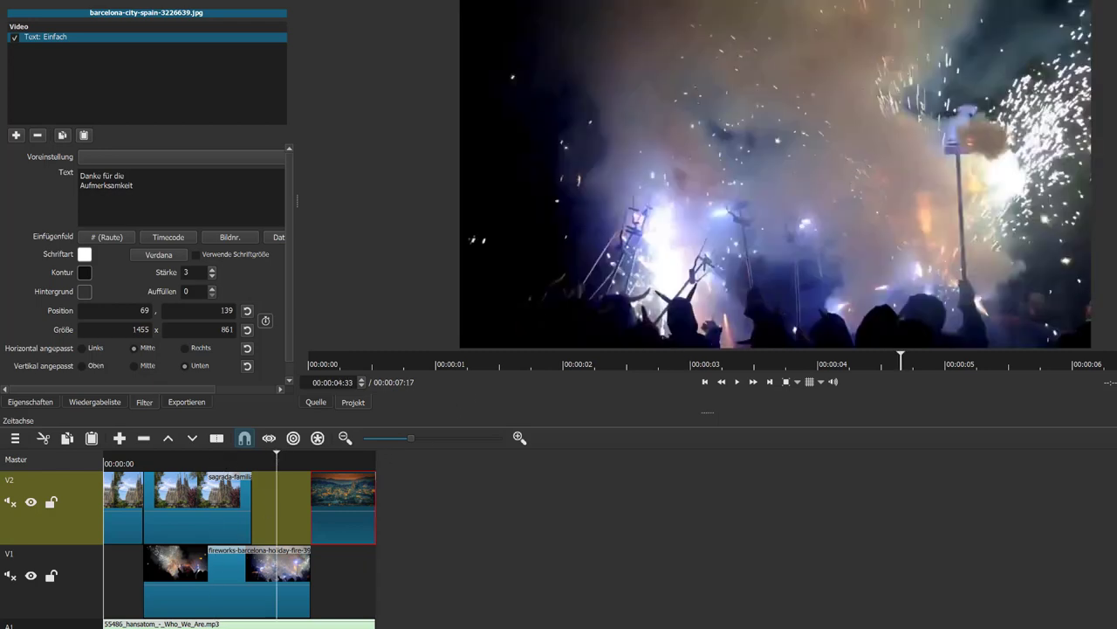
pyautogui.click(108, 461)
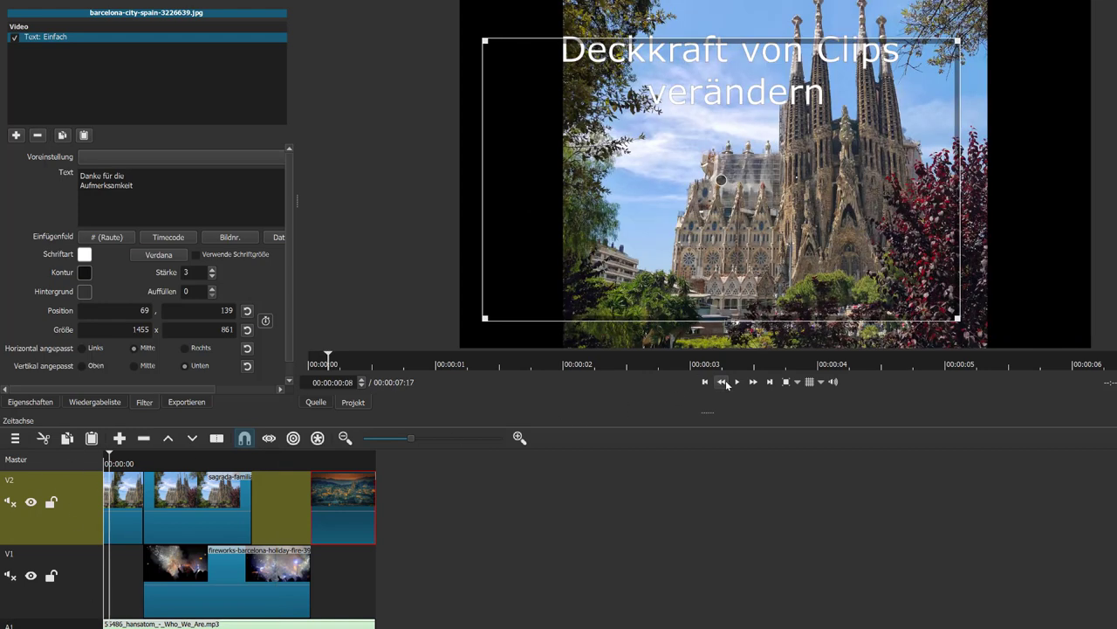
pyautogui.click(738, 381)
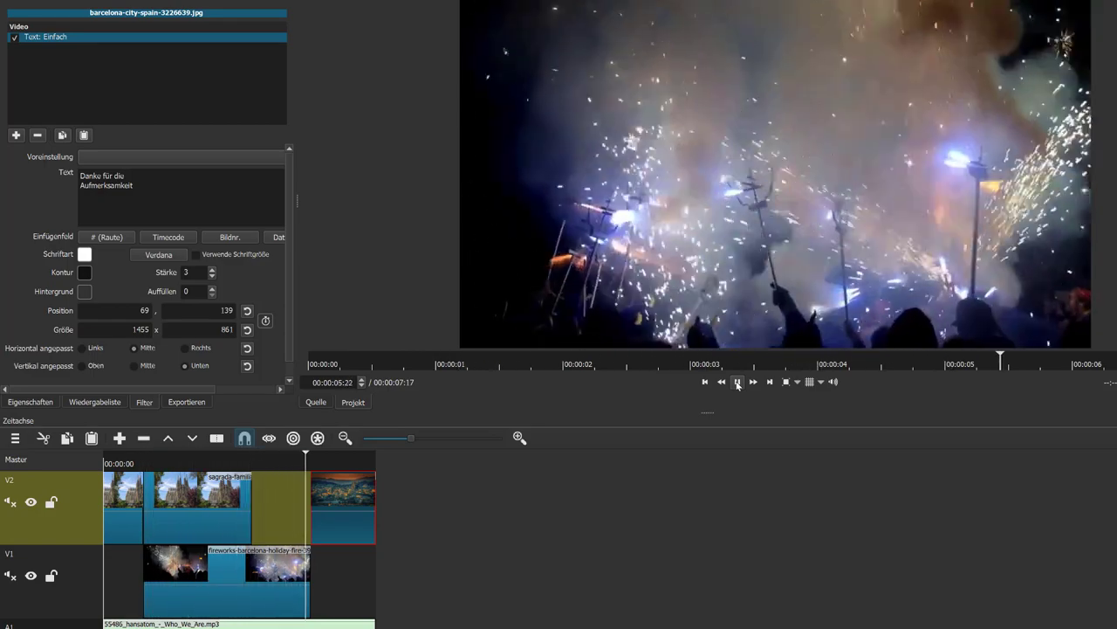
pyautogui.press('space')
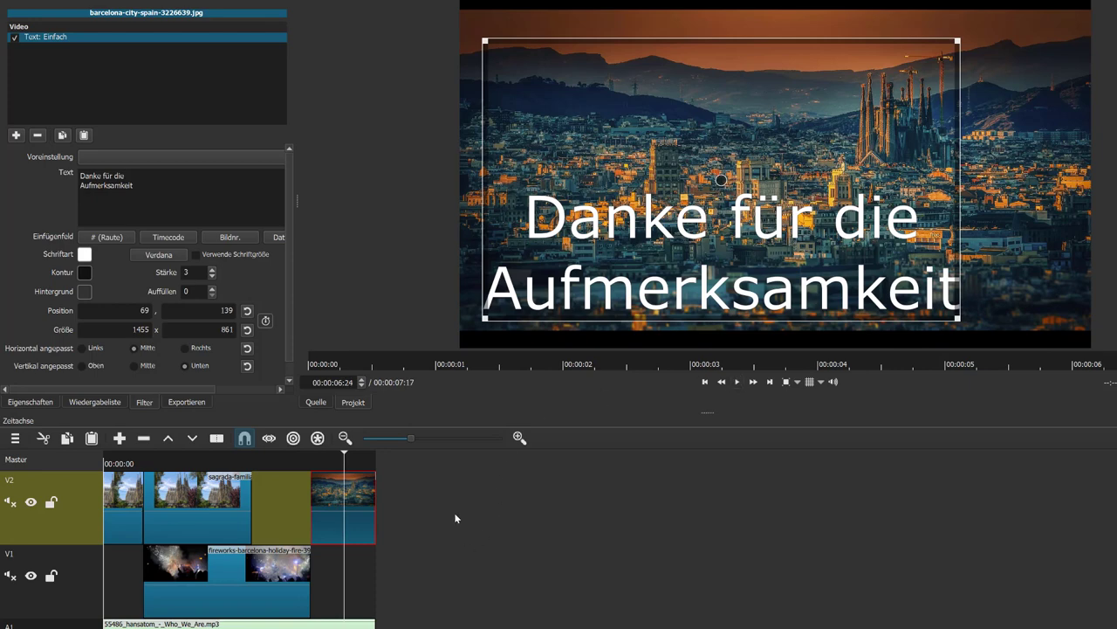
# Step: Open the export settings for the finished timeline
pyautogui.hotkey('ctrl', 'e')
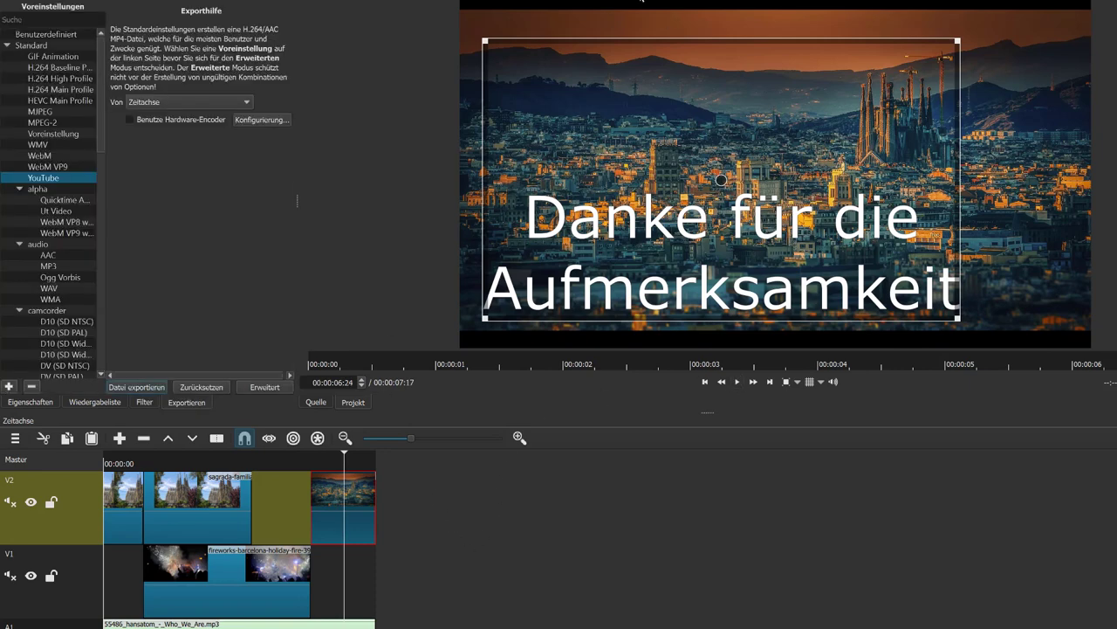